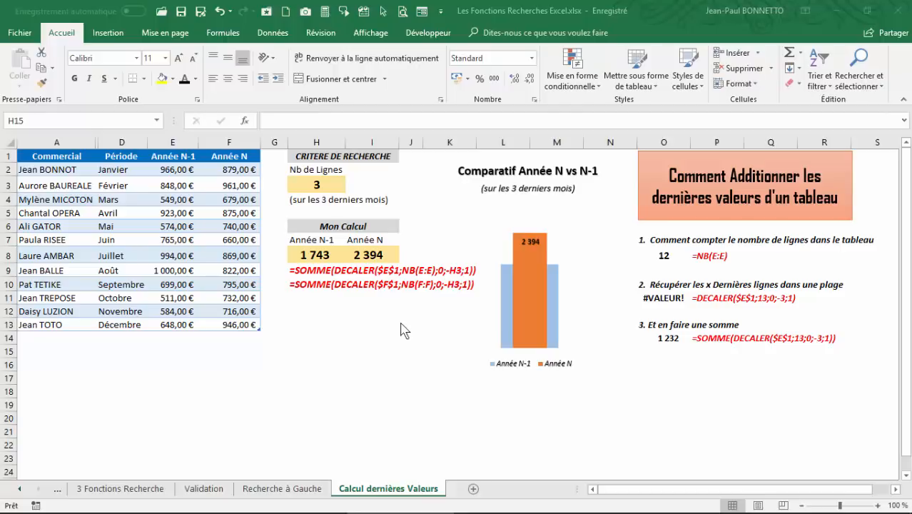
Examine the sales table's Commercial, Période, Année N-1 and Année N columns.
left_click(240, 184)
left_click_drag(55, 169, 54, 324)
left_click(132, 179)
left_click_drag(122, 172, 123, 323)
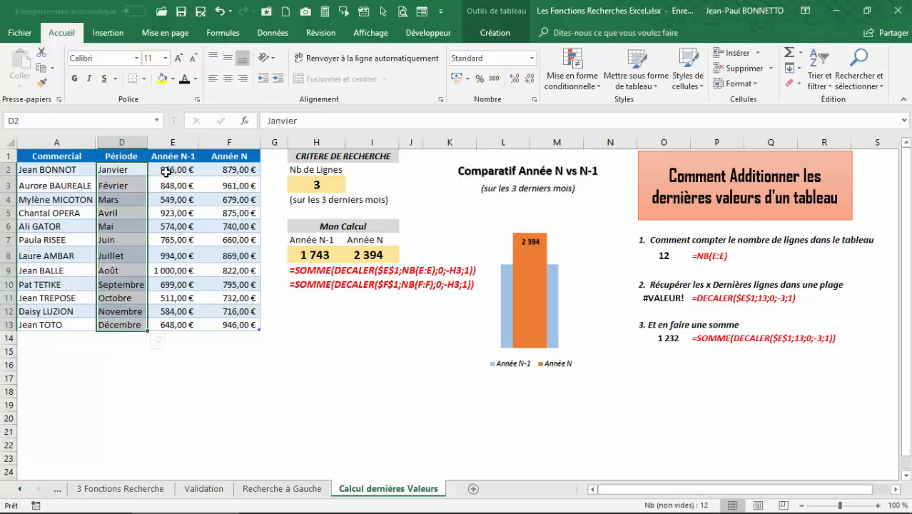
left_click(172, 142)
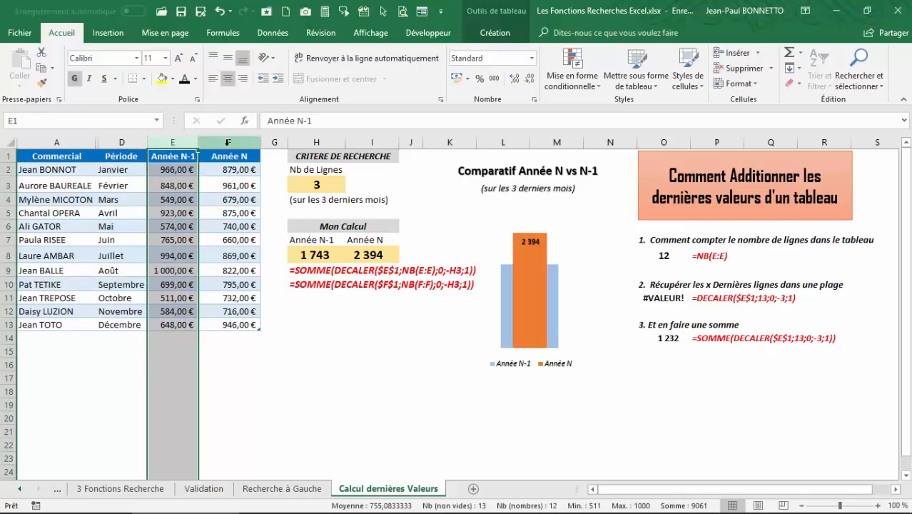
left_click(228, 142)
left_click(182, 191)
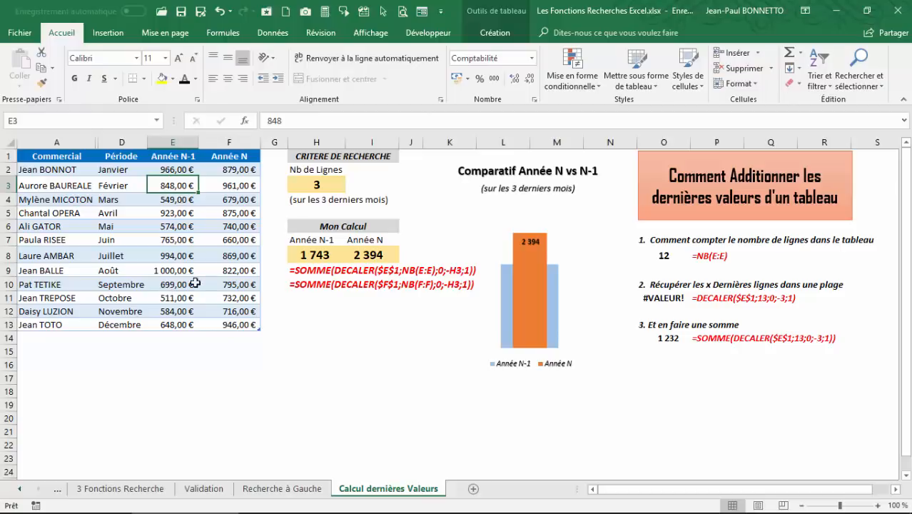
Compare the sum formulas in H8 and I8 with the last three values of the Année N-1 and Année N columns.
left_click(306, 256)
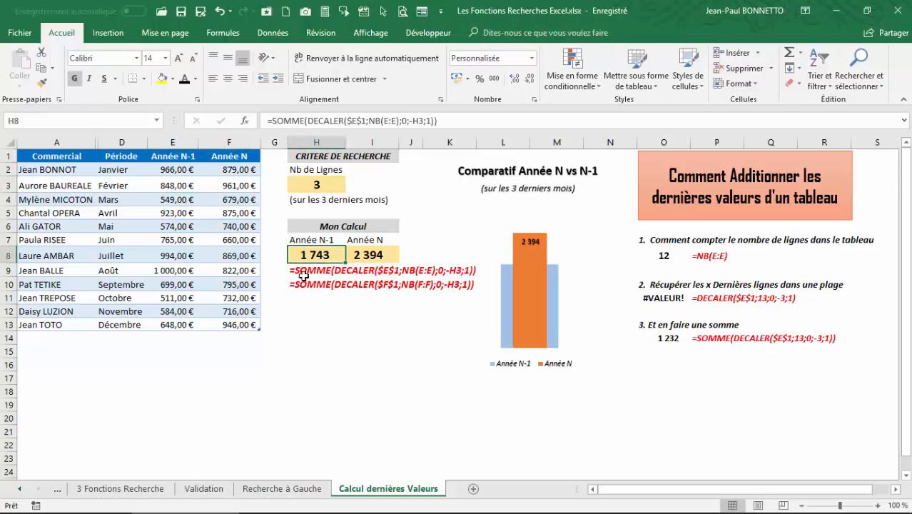
left_click_drag(178, 298, 175, 325)
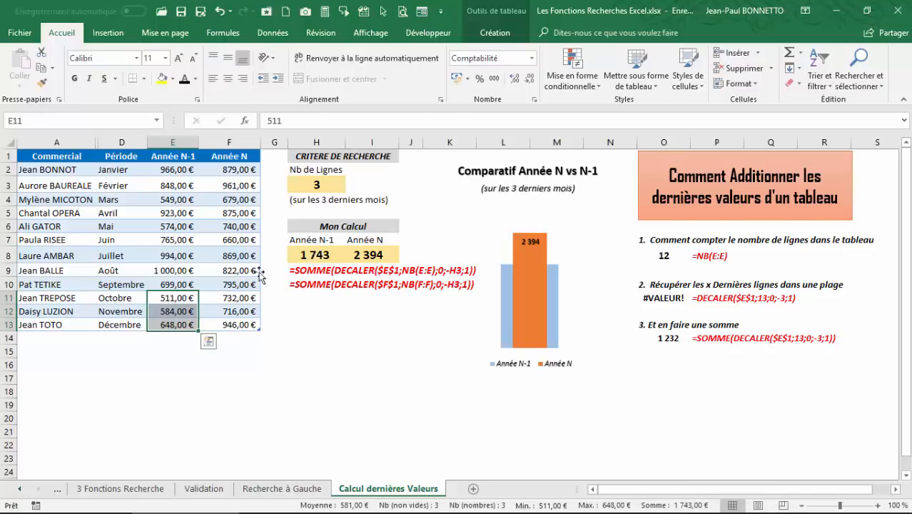
left_click_drag(234, 300, 234, 324)
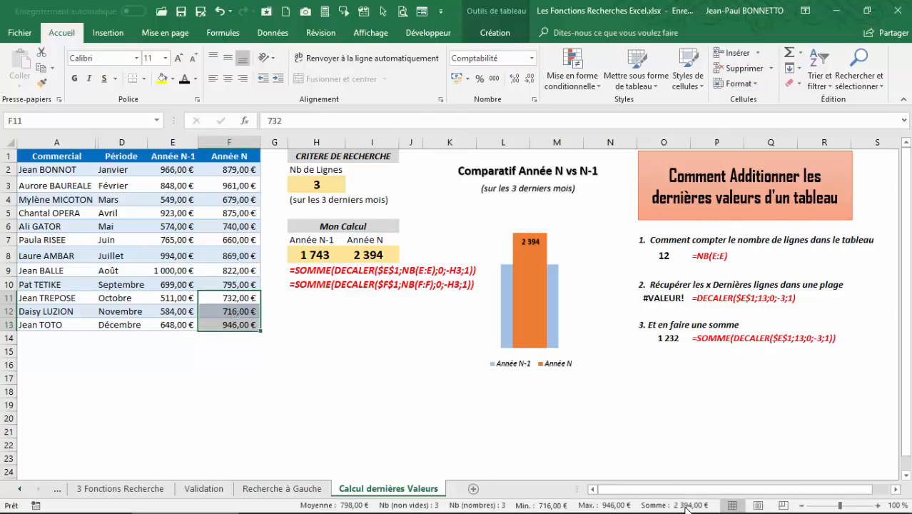
left_click(358, 255)
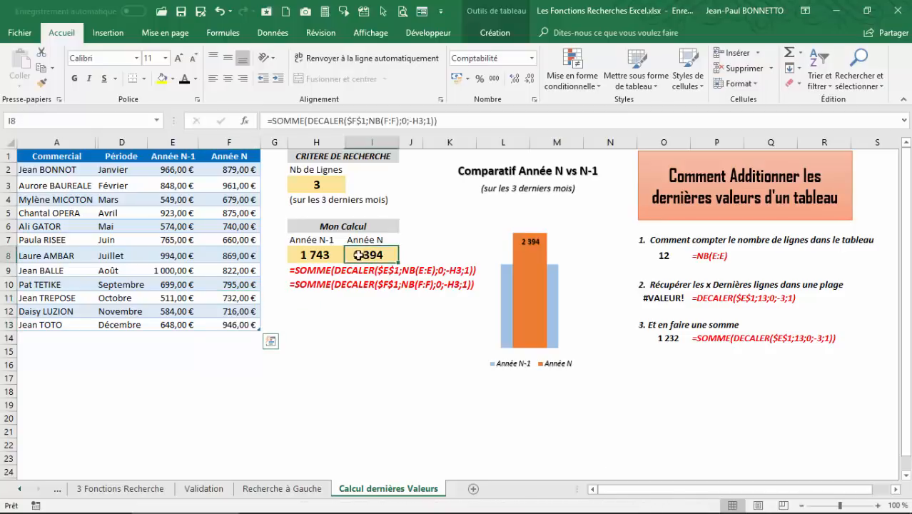
left_click(305, 257)
Examine the October to December amounts in E11:E13 and F11:F13 for both years.
left_click(180, 308)
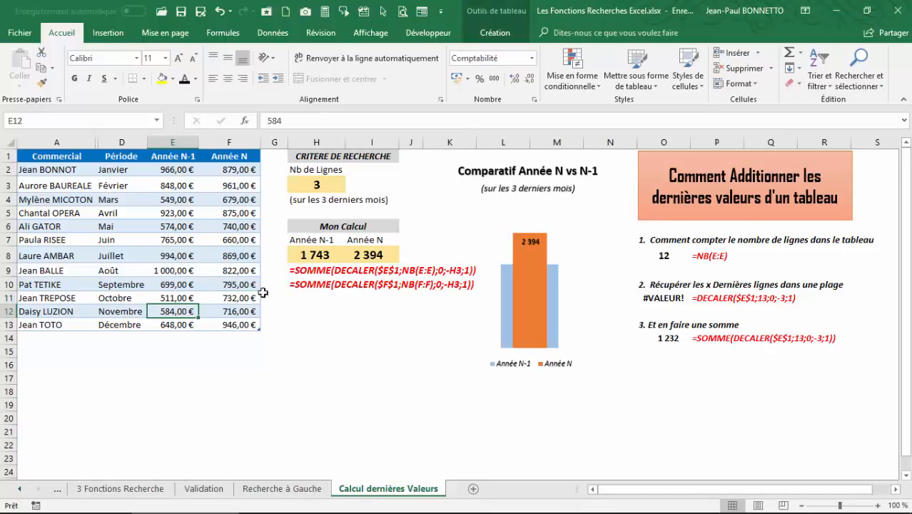
left_click_drag(177, 297, 178, 322)
left_click_drag(241, 297, 237, 321)
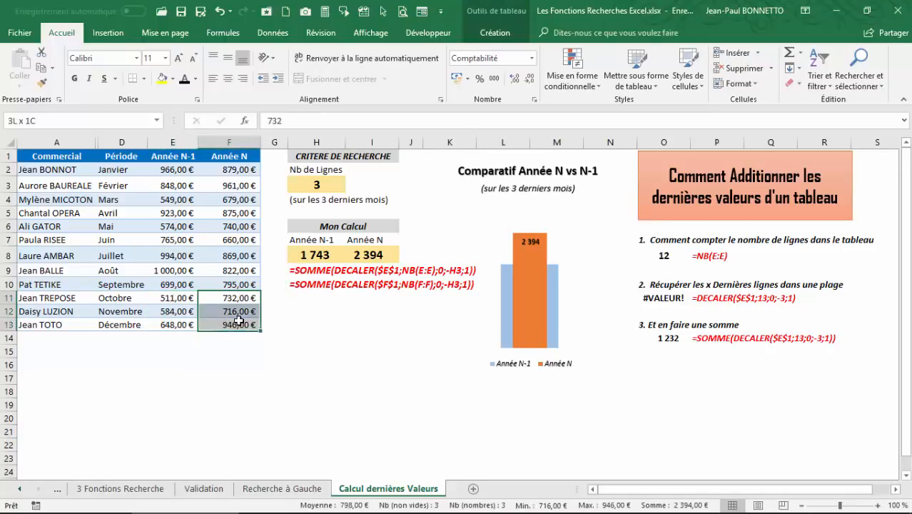
left_click(185, 299)
left_click(182, 312)
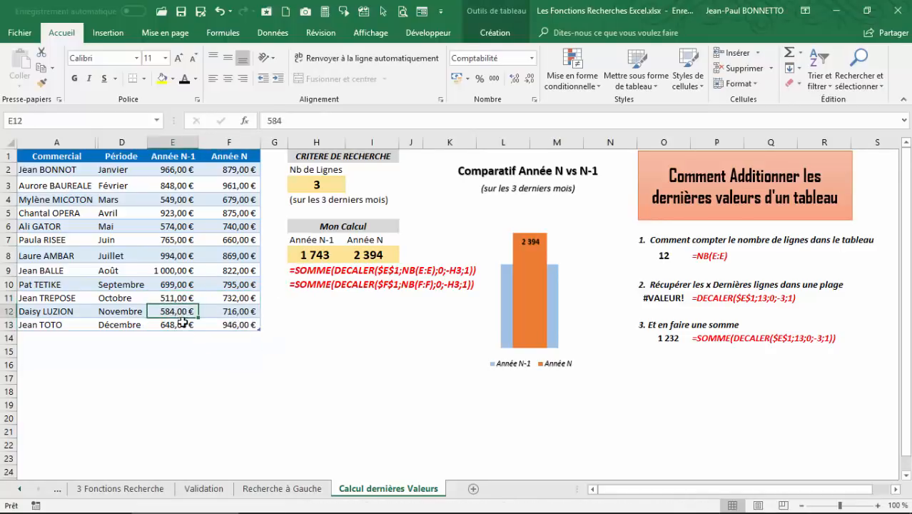
left_click(176, 324)
left_click(177, 298)
left_click(217, 298)
Set the Nb de Lignes criterion in H3 to 6 and inspect the chart's Année N-1 series and the July amount.
left_click(312, 183)
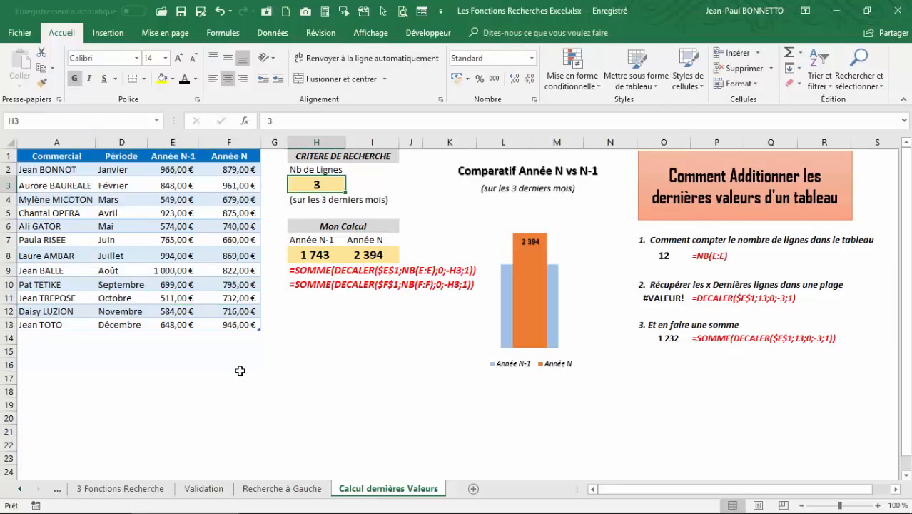
type("6")
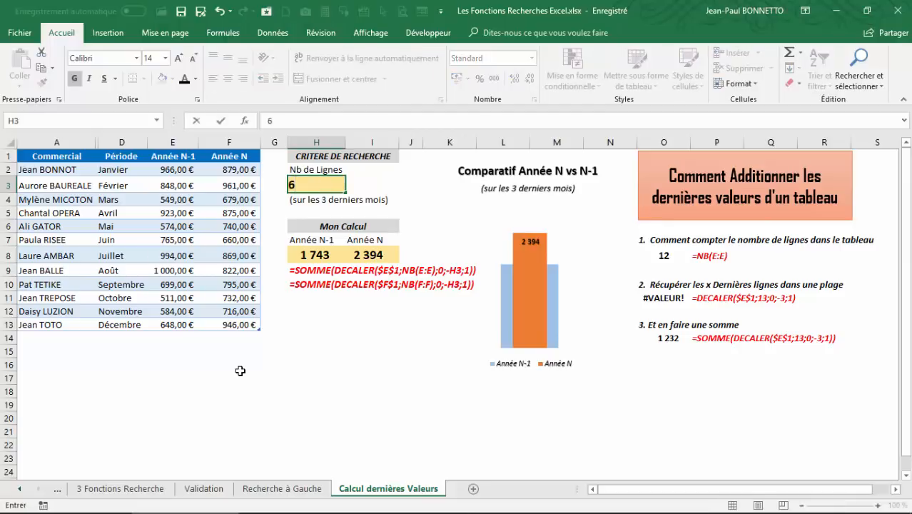
key("Return")
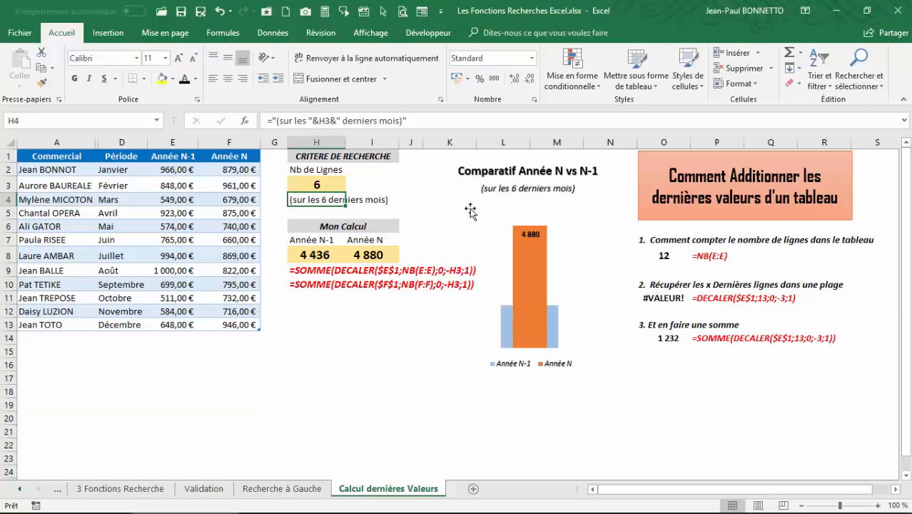
left_click(508, 309)
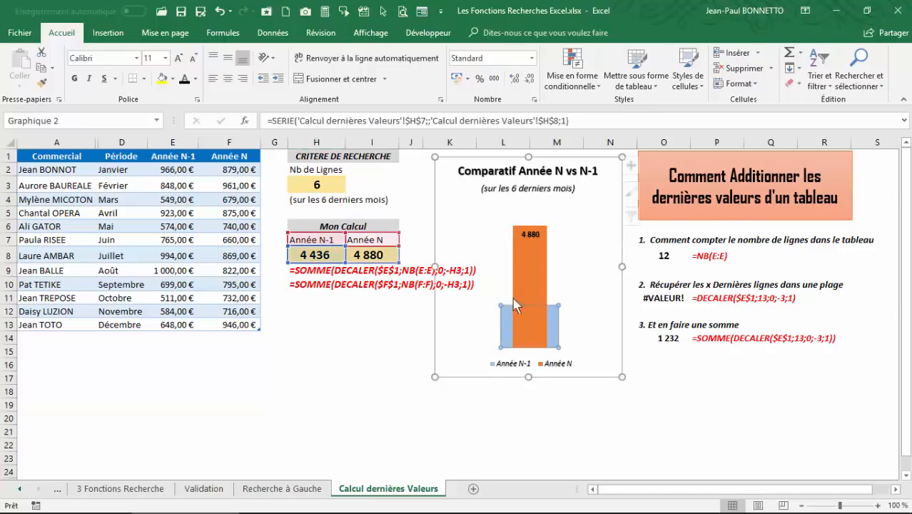
left_click(312, 214)
left_click(191, 258)
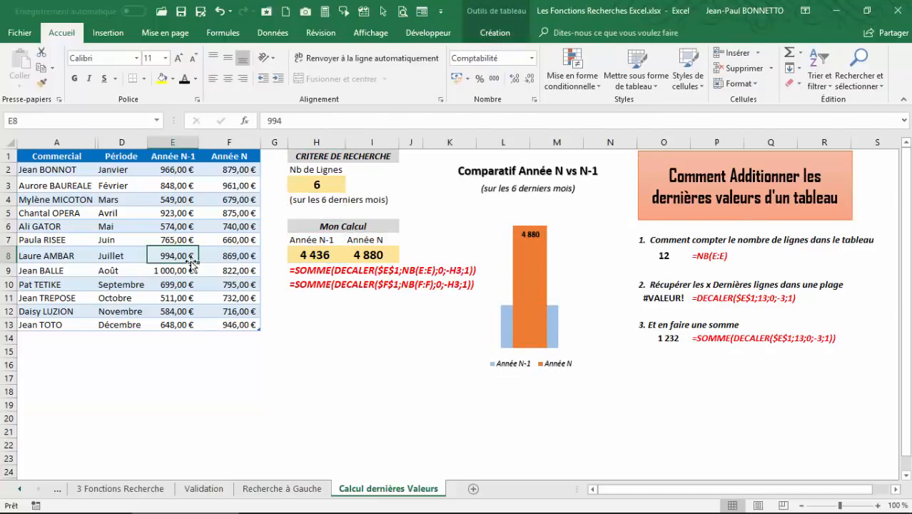
Set the Nb de Lignes criterion in H3 to 4.
left_click(325, 183)
type("4")
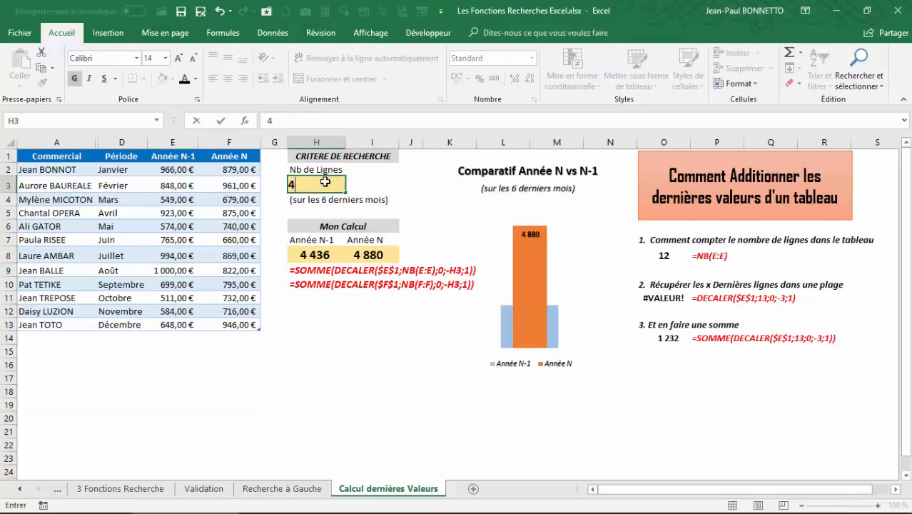
key("Return")
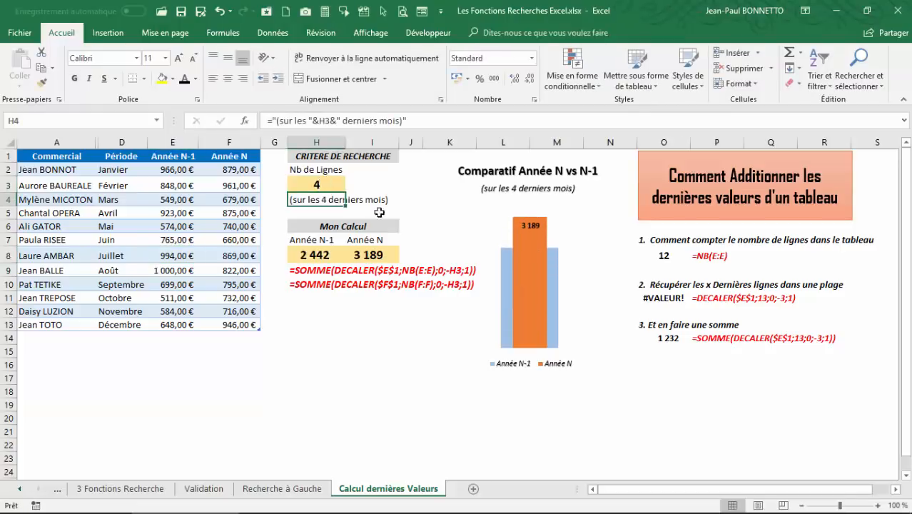
Set the Nb de Lignes criterion in H3 to 5 and check the Année N-1 sum in H8.
key("Up")
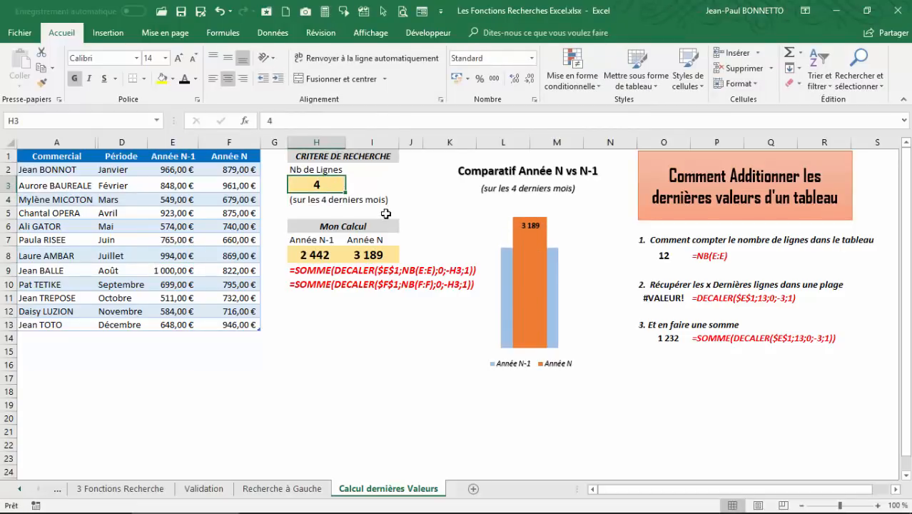
type("5")
key("Return")
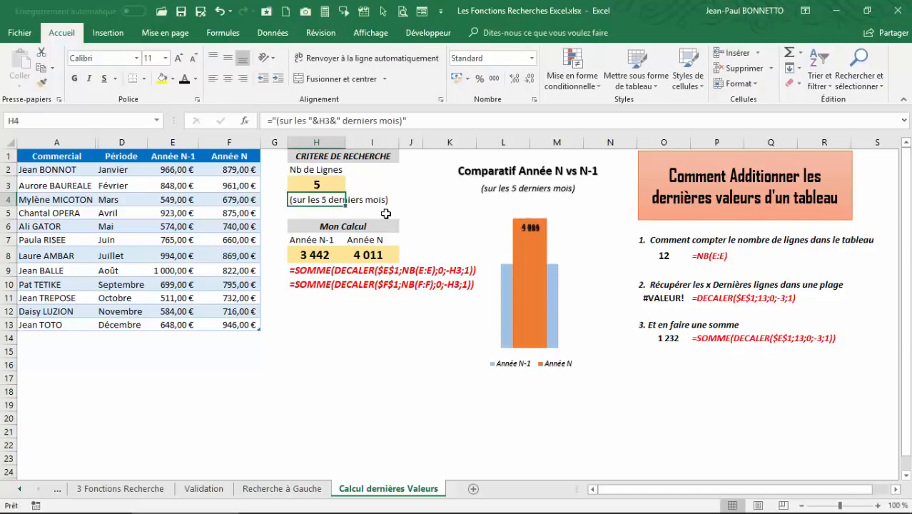
left_click(311, 253)
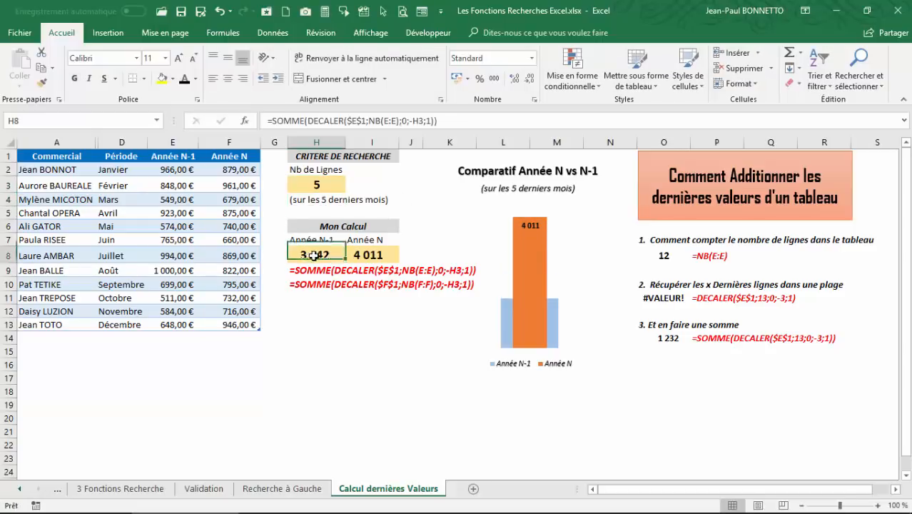
Set the Nb de Lignes criterion in H3 to 3.
left_click(320, 186)
type("3")
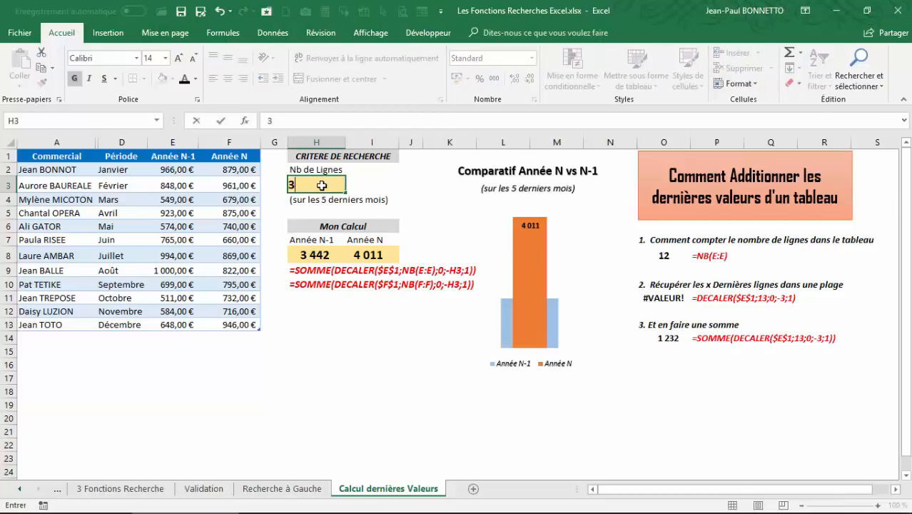
key("Return")
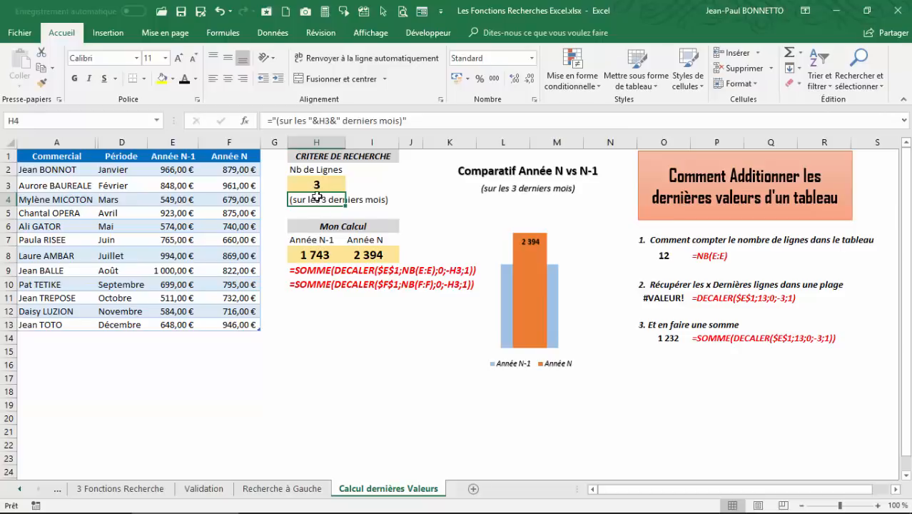
Examine the criterion in H3 against the Année N column, including its last five amounts in F9:F13.
left_click(322, 183)
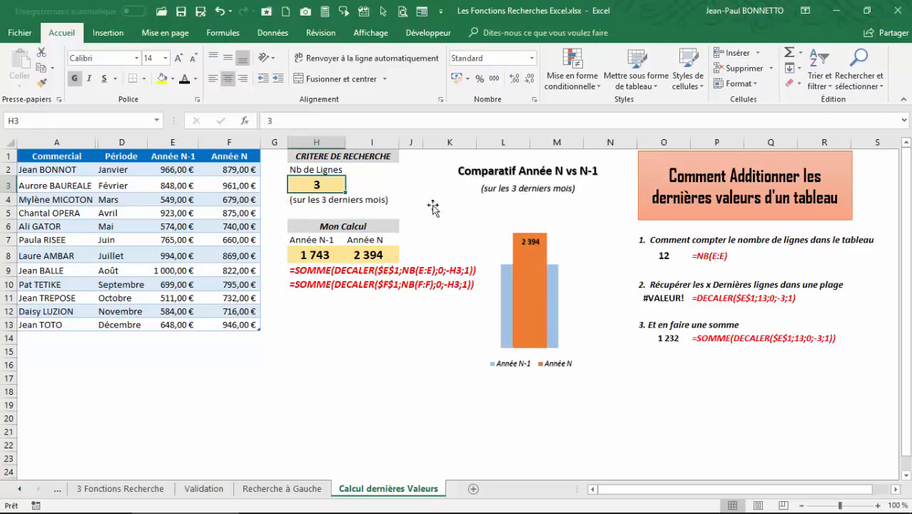
left_click(221, 212)
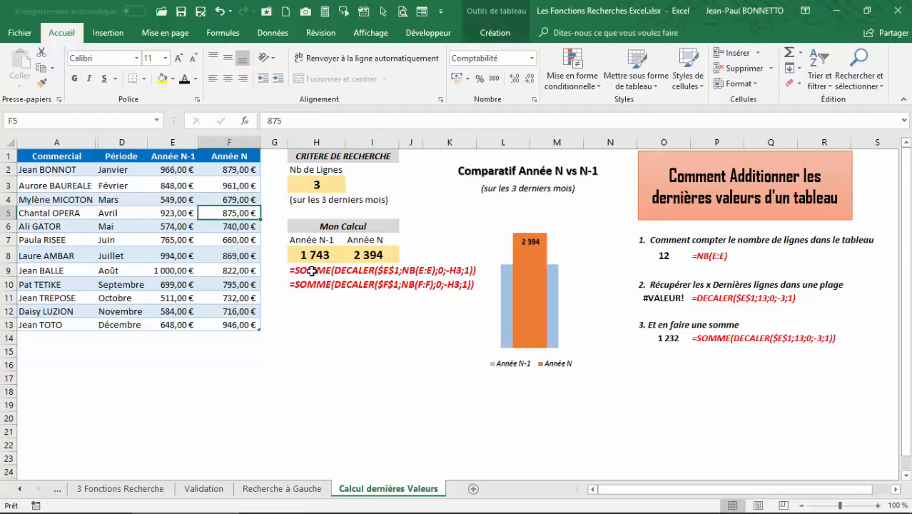
left_click(318, 337)
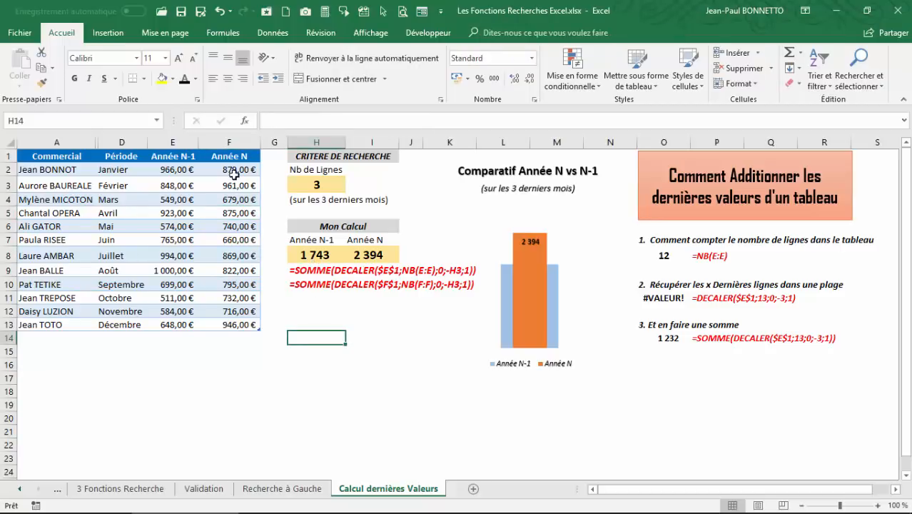
left_click(246, 142)
left_click(316, 186)
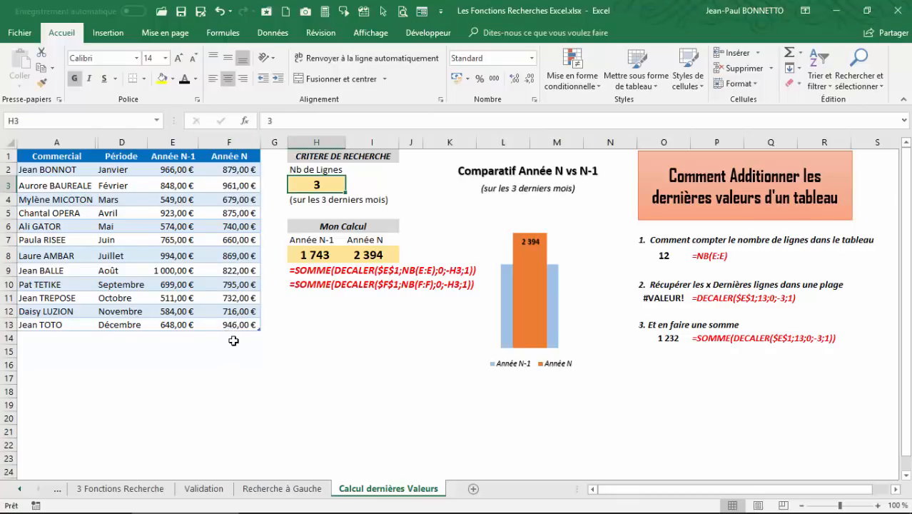
left_click_drag(234, 331, 229, 275)
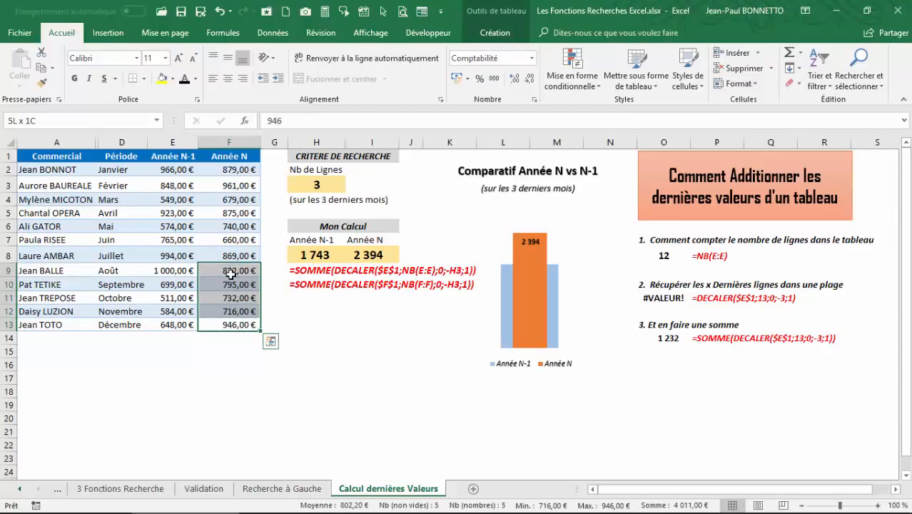
mouse_move(242, 331)
left_mouse_down()
mouse_move(246, 253)
mouse_move(248, 333)
left_mouse_up()
left_click(330, 376)
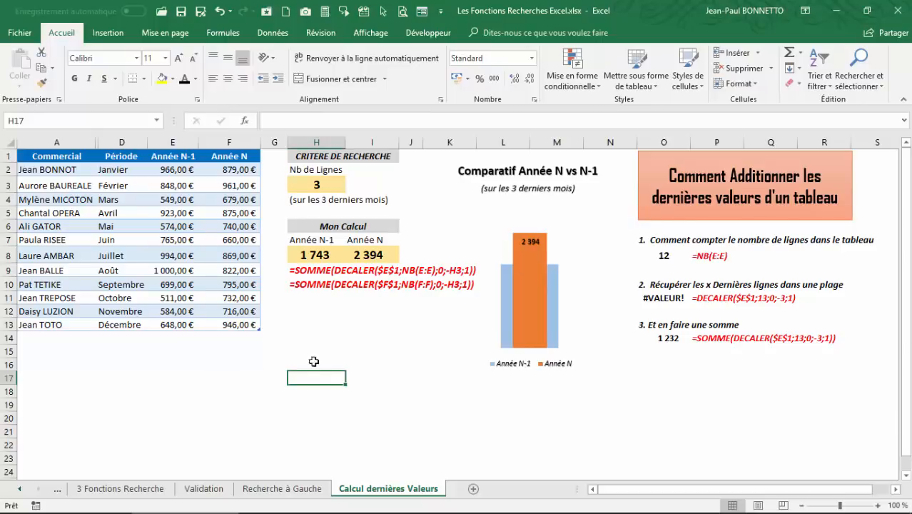
type("=n")
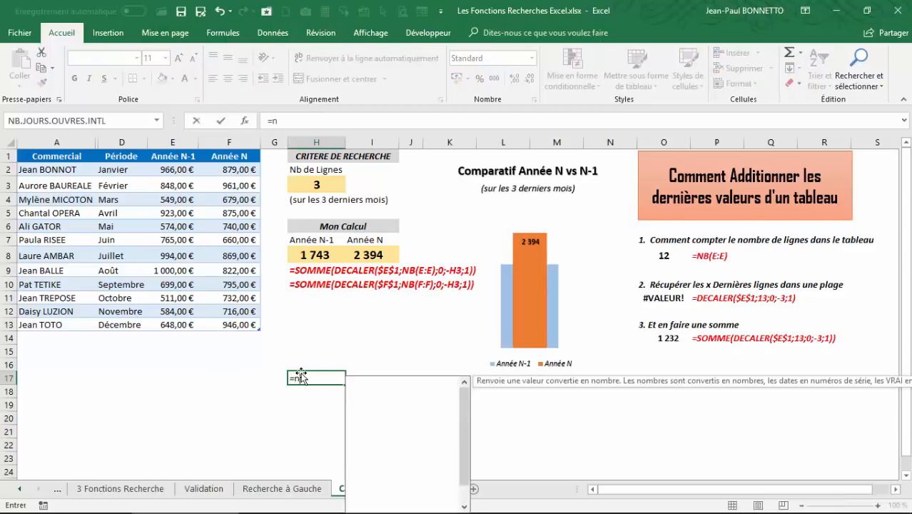
type("b")
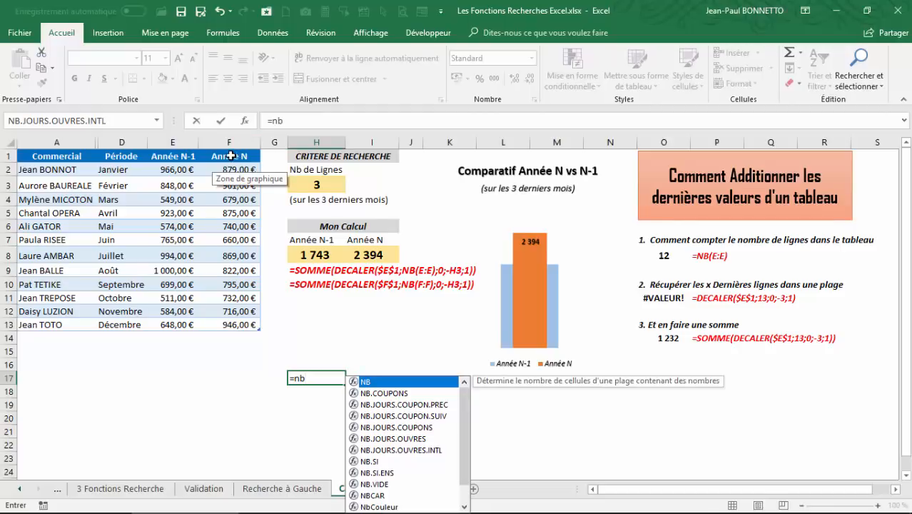
left_click_drag(230, 155, 230, 324)
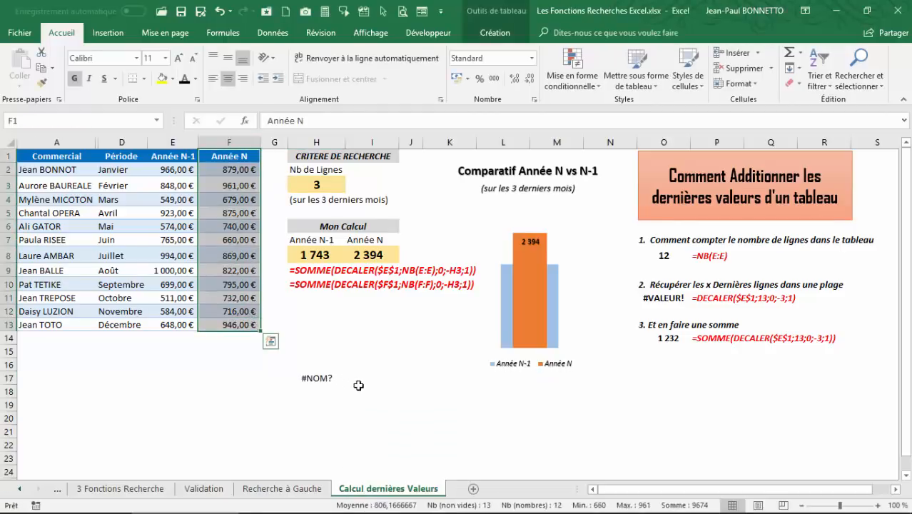
Enter a formula in H17 that counts the numbers in the whole Année N table column: =NB(TVentes78[[#Tout];[Année N]]).
left_click(318, 373)
type("=")
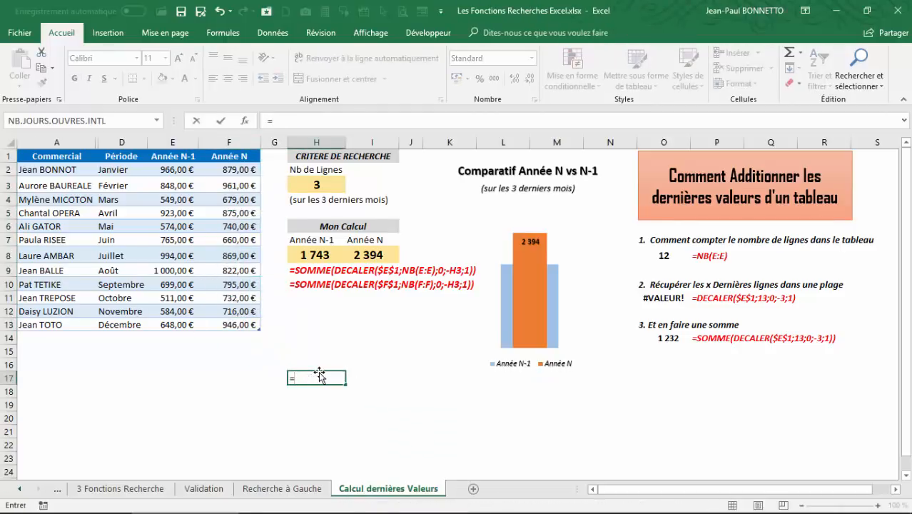
type("nb(")
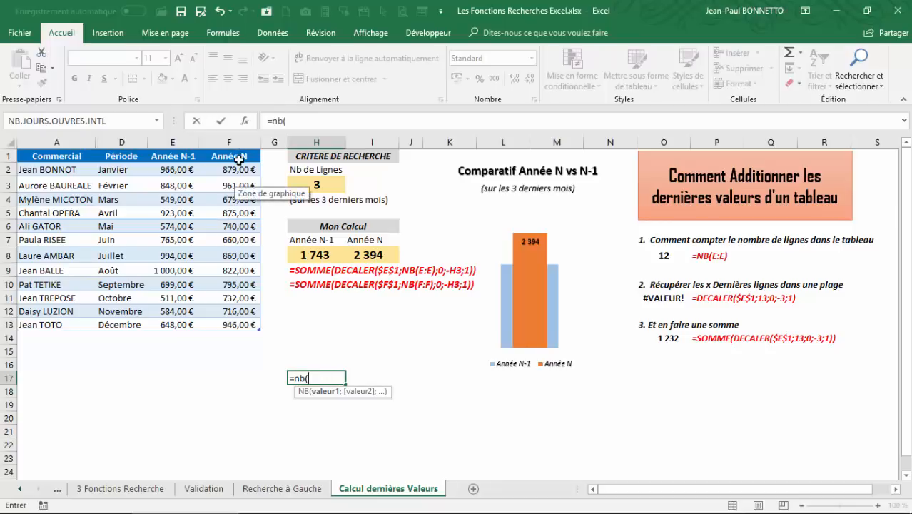
left_click_drag(228, 154, 241, 327)
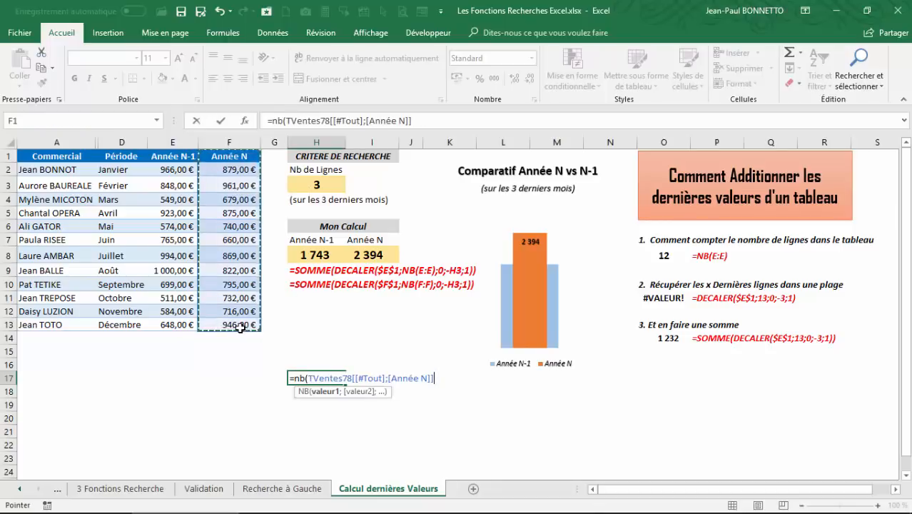
key("Return")
left_click(318, 375)
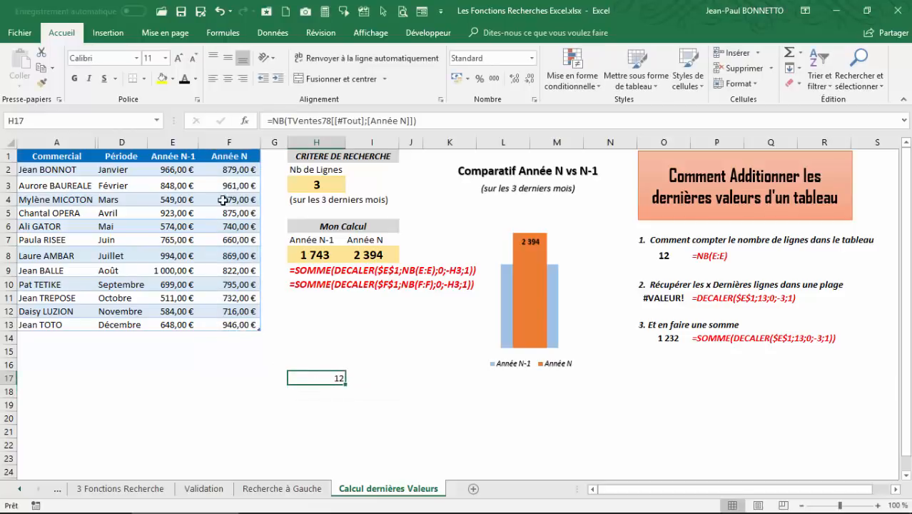
Change the count formula in H17 to cover the whole worksheet column F: =NB(F:F).
left_click_drag(228, 170, 240, 326)
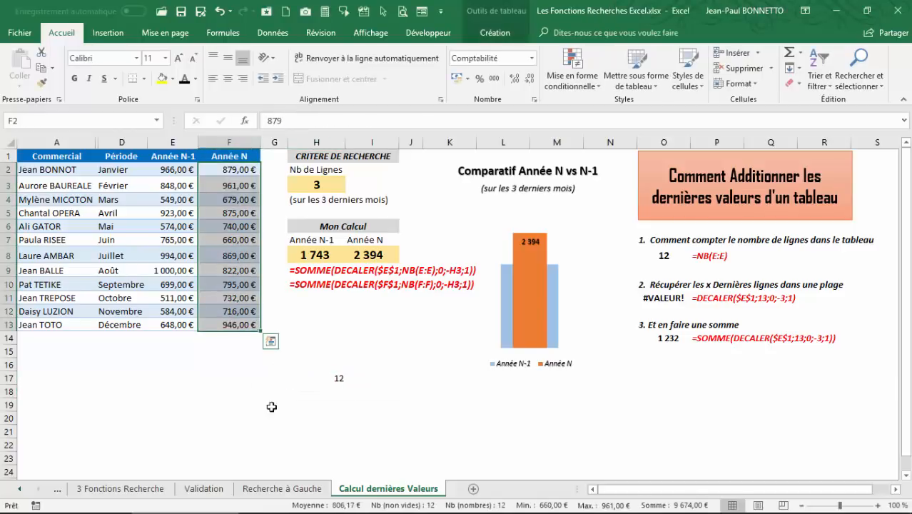
left_click(338, 373)
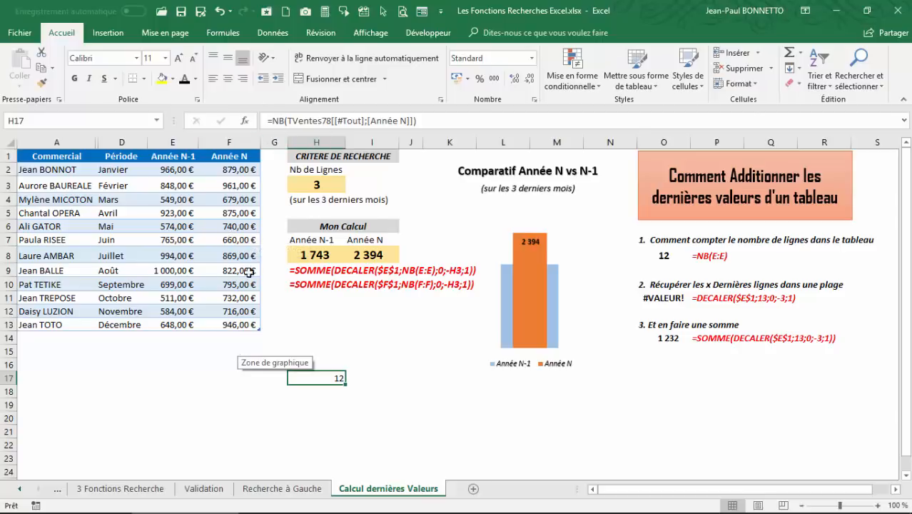
key("Delete")
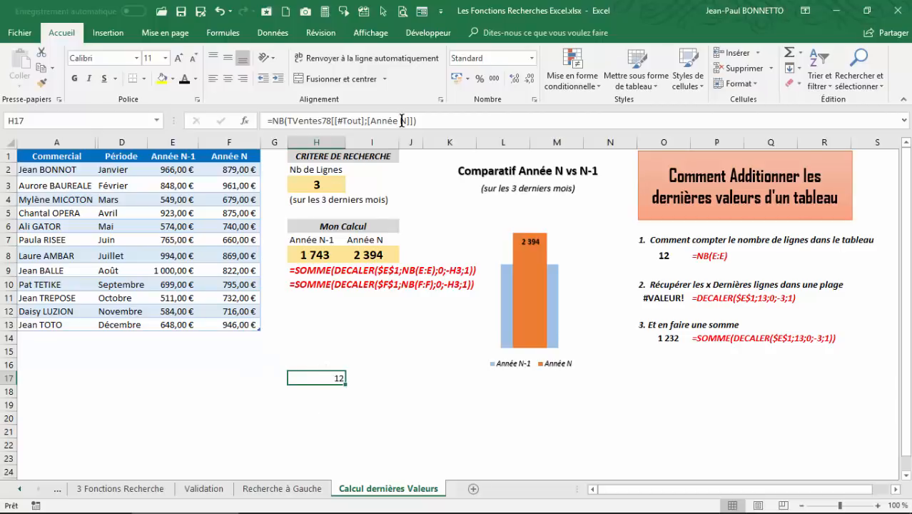
left_click(359, 120)
left_click_drag(435, 121, 288, 122)
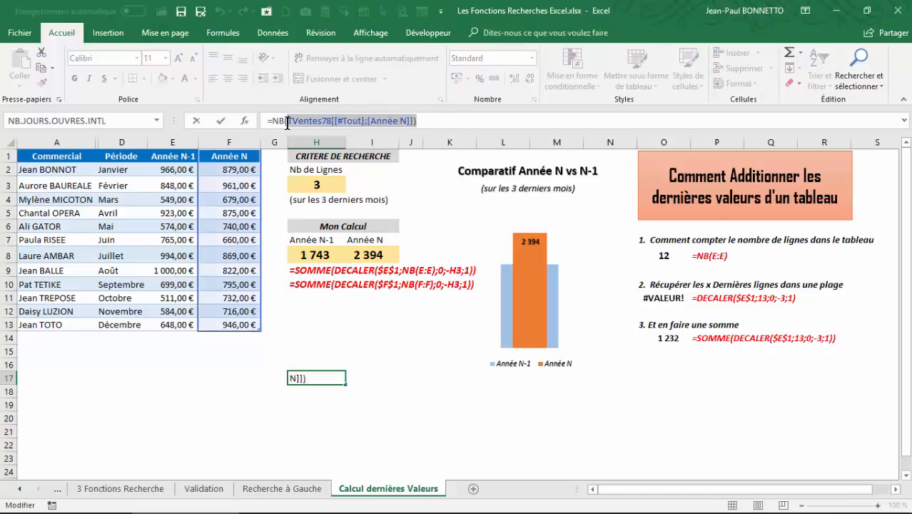
left_click(225, 140)
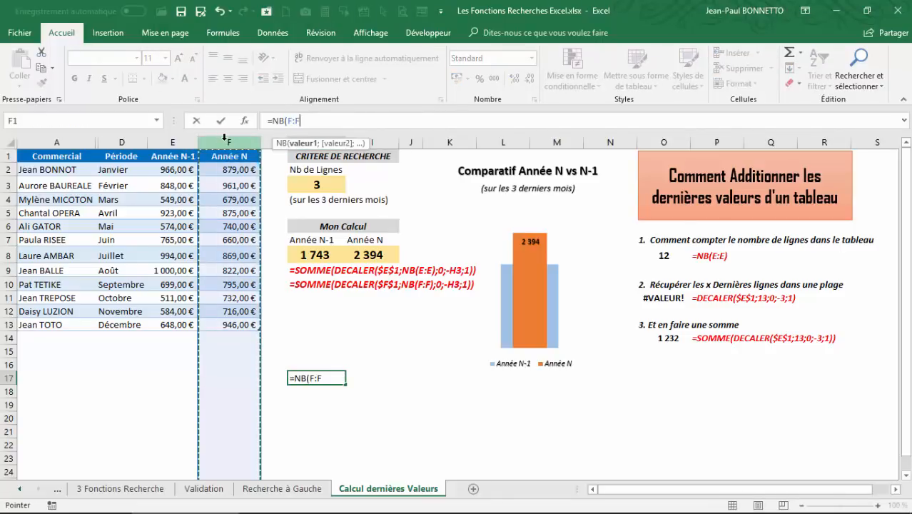
key("Return")
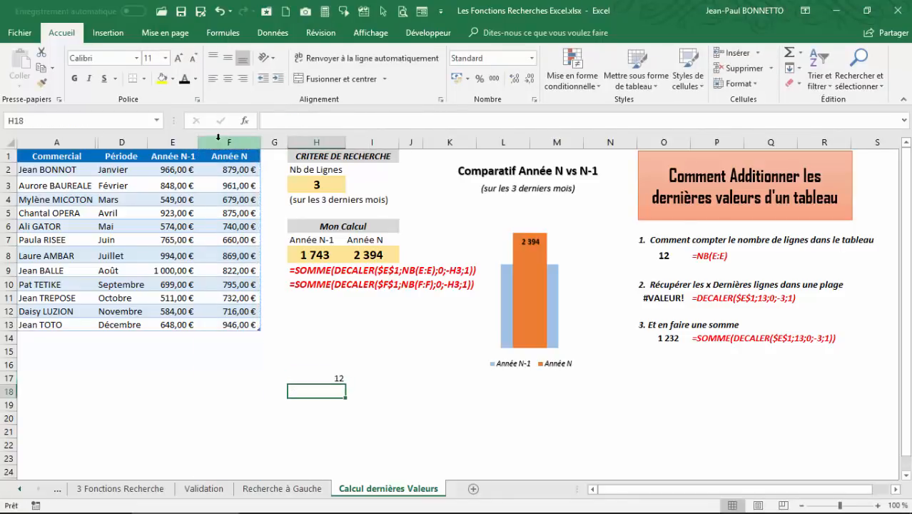
Add a row below the table's last entry with a salesperson's first name, Janvier, 489 and 658, and check the H17 count against F2:F14.
left_click(331, 380)
left_click(238, 326)
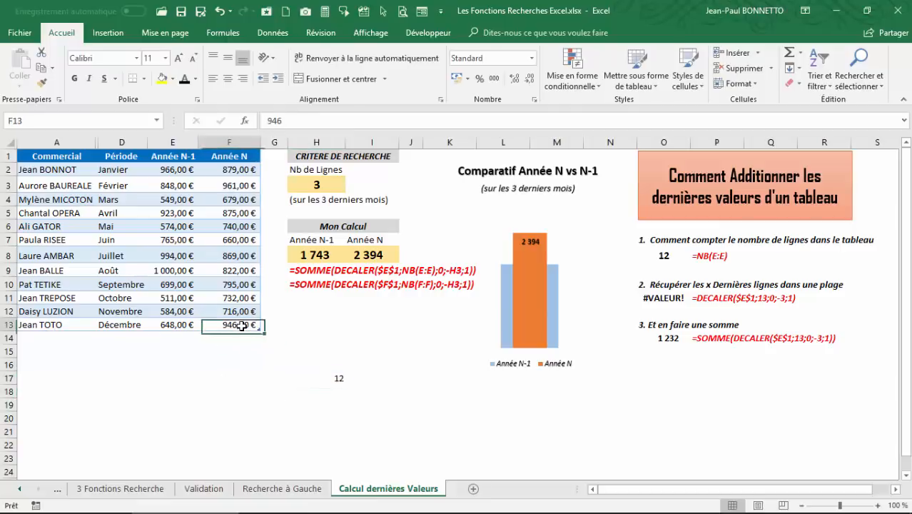
key("Tab")
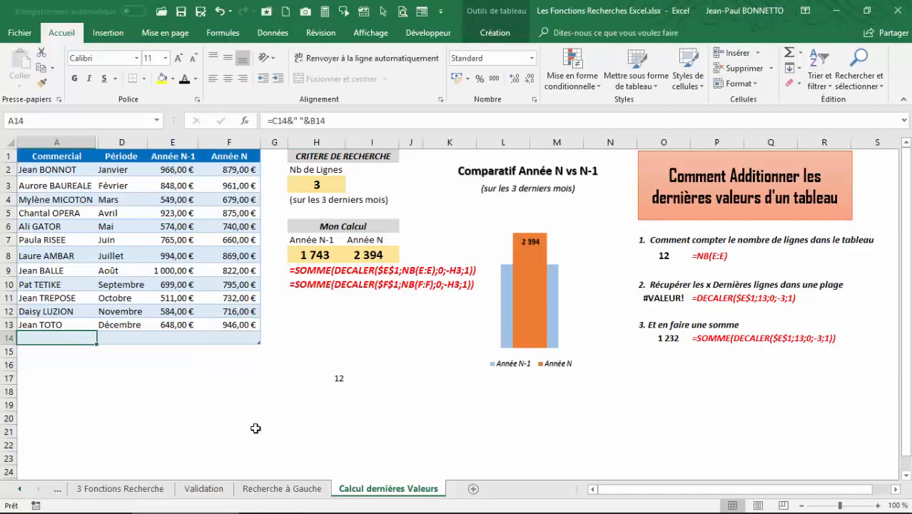
type("Jean-Paul")
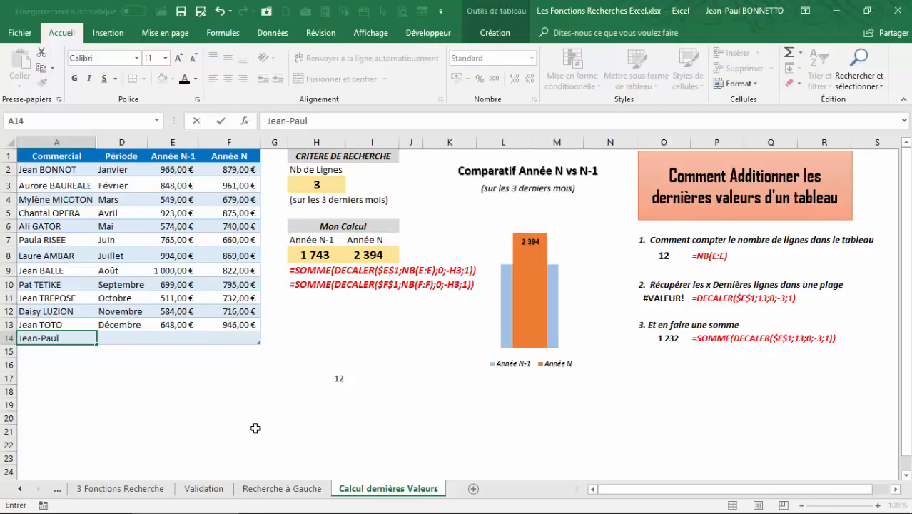
key("Tab")
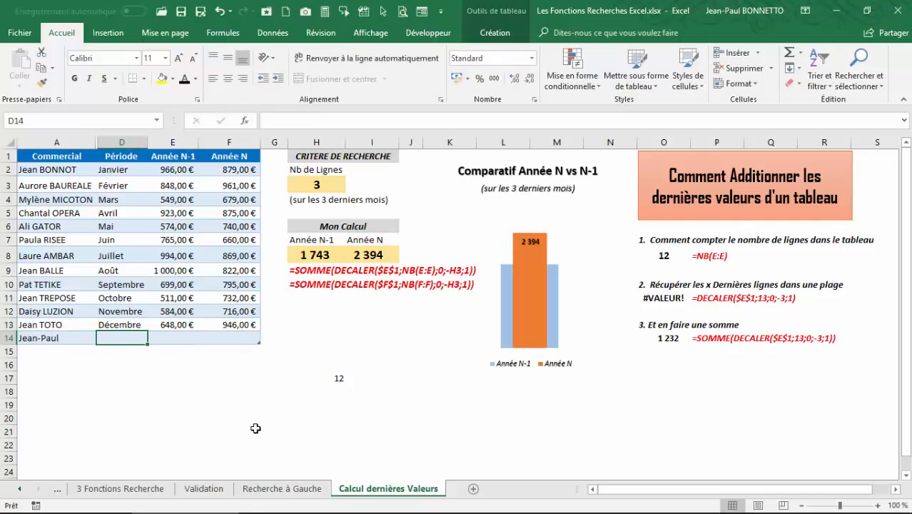
type("Janvier")
key("Tab")
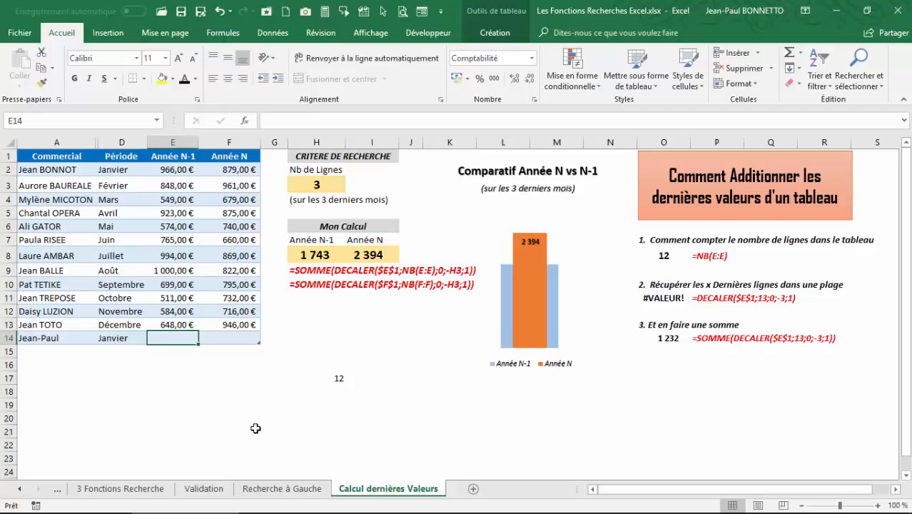
type("489")
key("Tab")
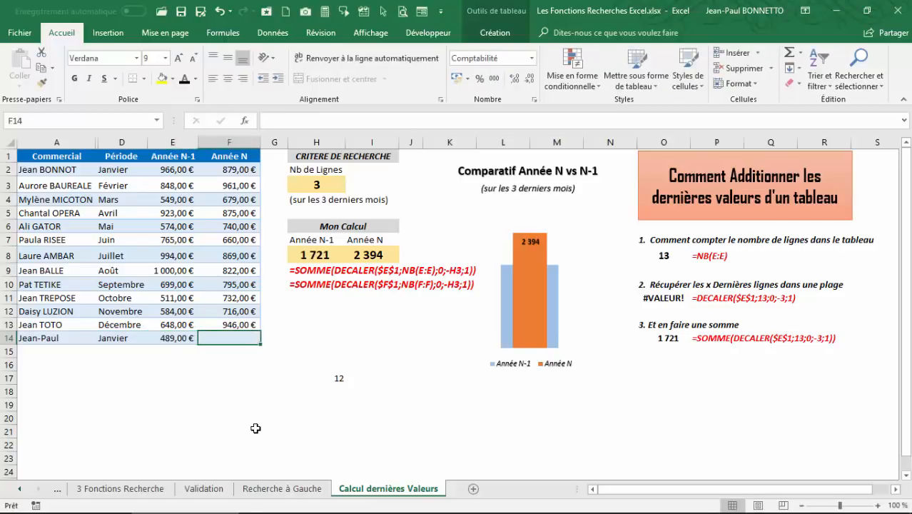
type("658")
key("Return")
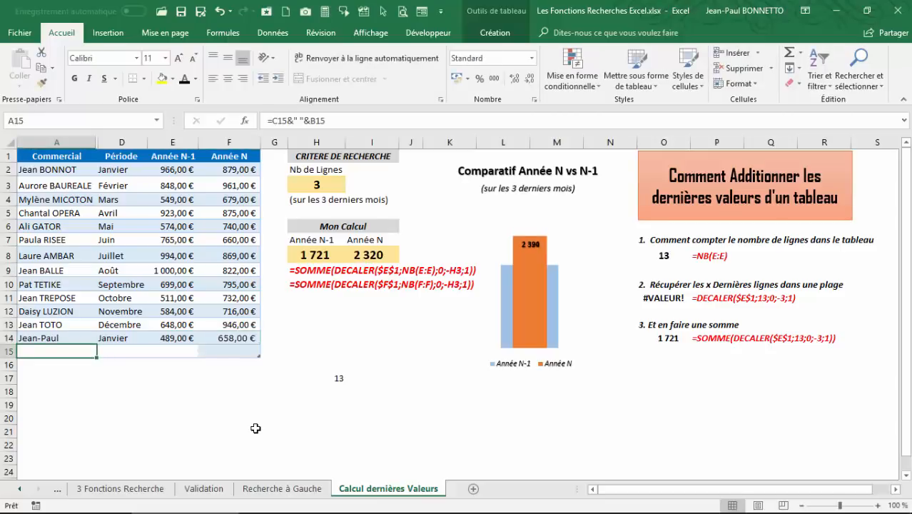
left_click(344, 380)
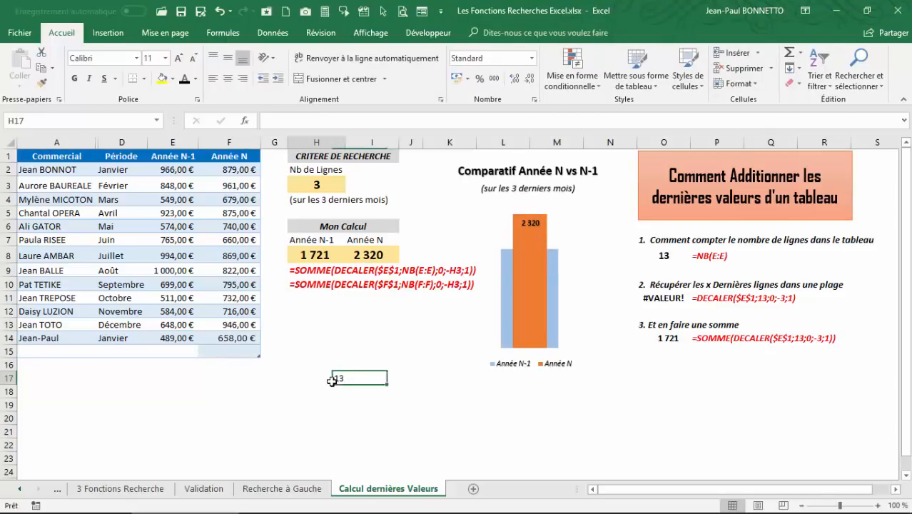
left_click_drag(223, 172, 246, 332)
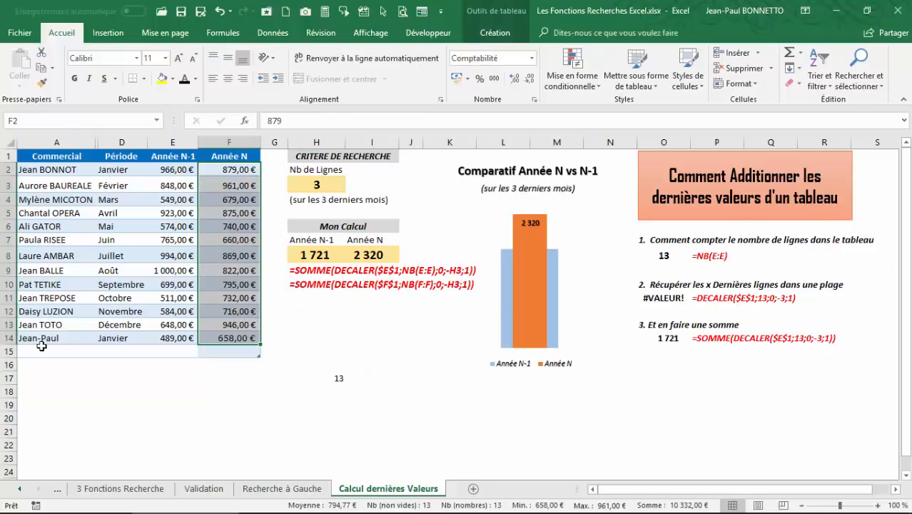
Undo the added table row and the formula change in H17, and clear the count formula from H17.
left_click(221, 14)
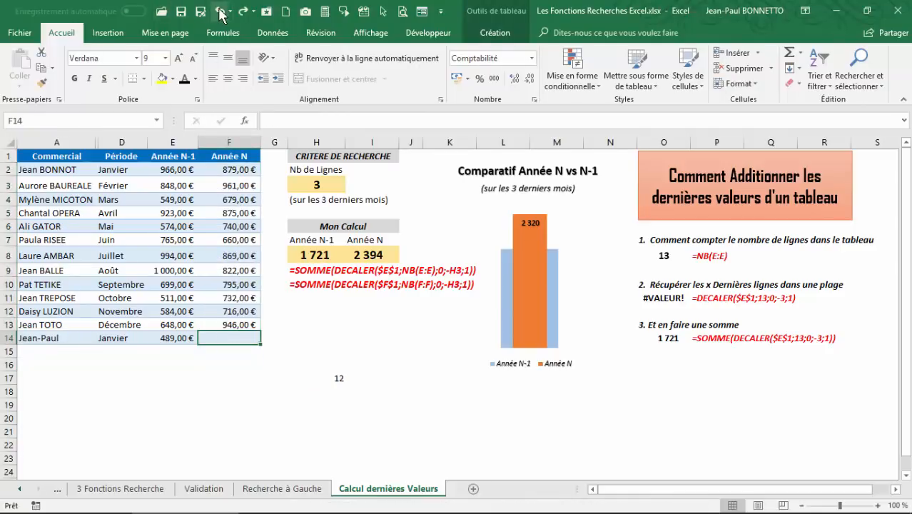
left_click(220, 14)
left_click(220, 14)
left_click(221, 12)
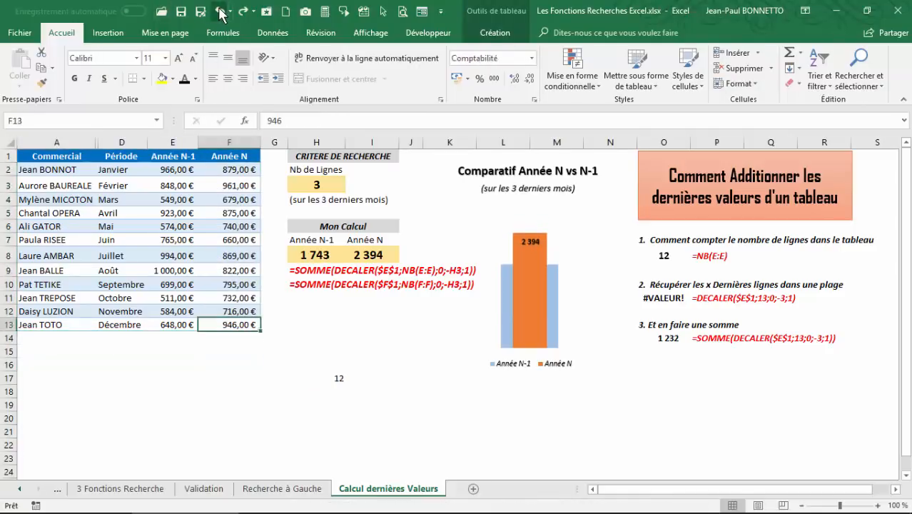
left_click(220, 12)
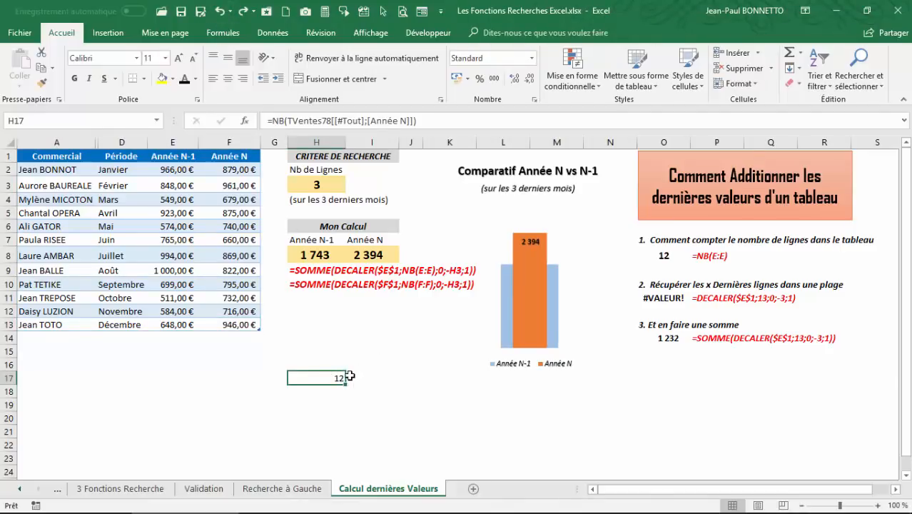
key("Delete")
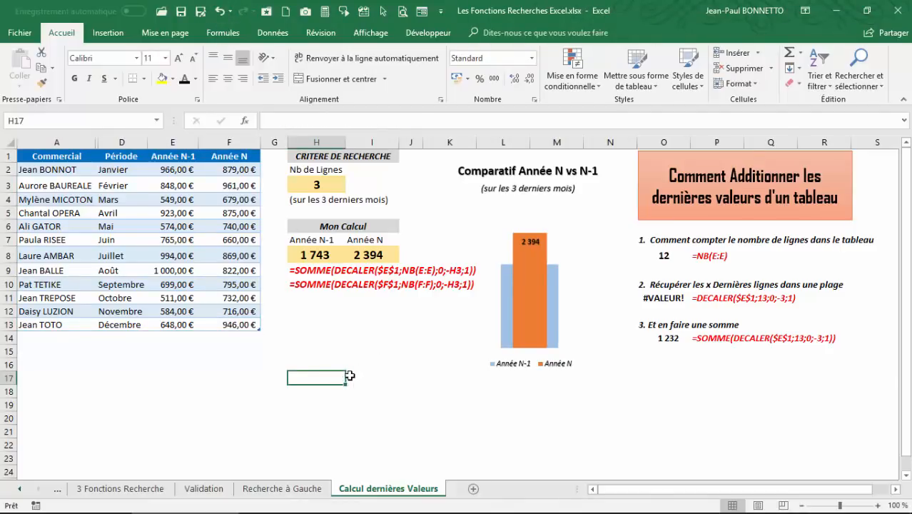
Examine the =NB(E:E) row-count formula in O8 against the text entries in the Commercial column.
left_click(663, 254)
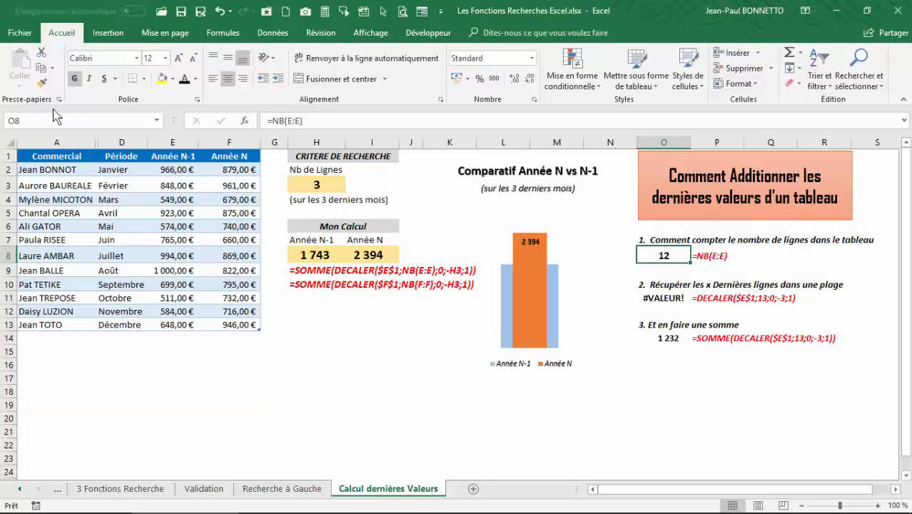
left_click(52, 212)
left_click(50, 200)
left_click(41, 224)
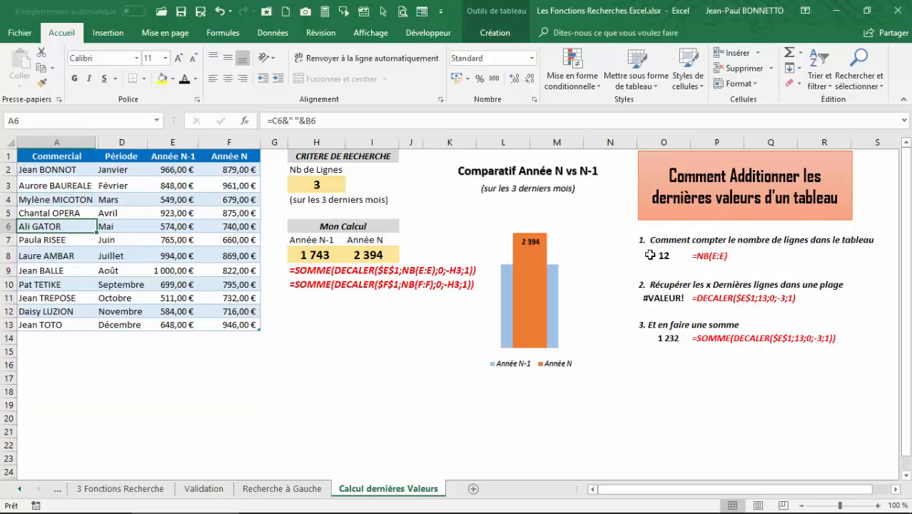
left_click(663, 255)
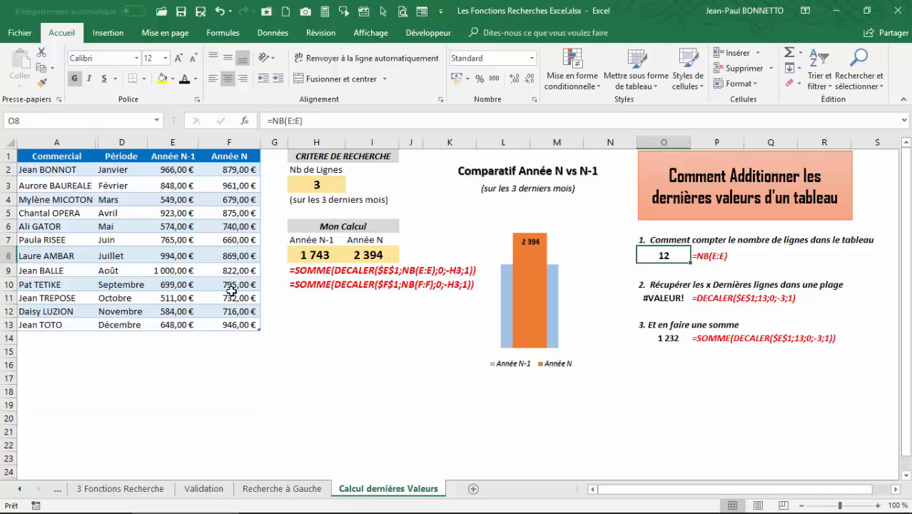
Try the values 4 and 5 for the Nb de Lignes criterion in H3, and set it back to 3.
left_click(317, 186)
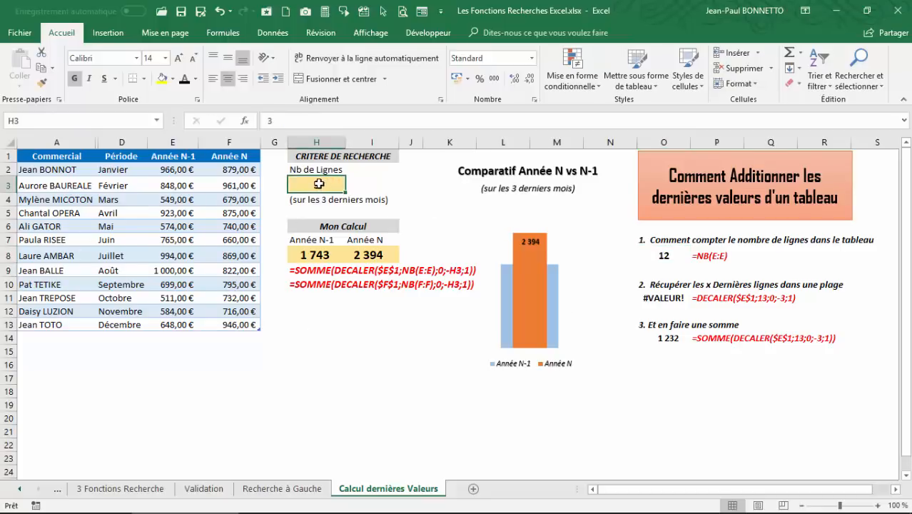
type("4")
key("Return")
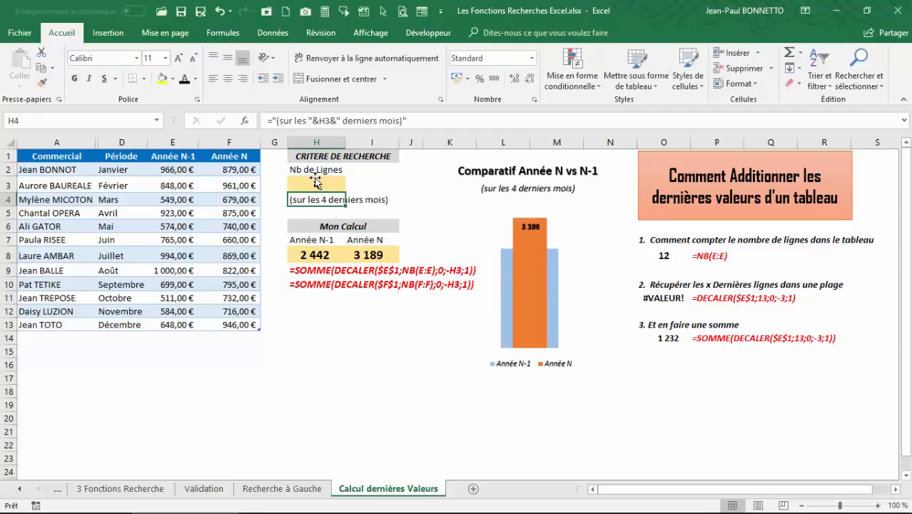
left_click(317, 182)
type("5")
key("Return")
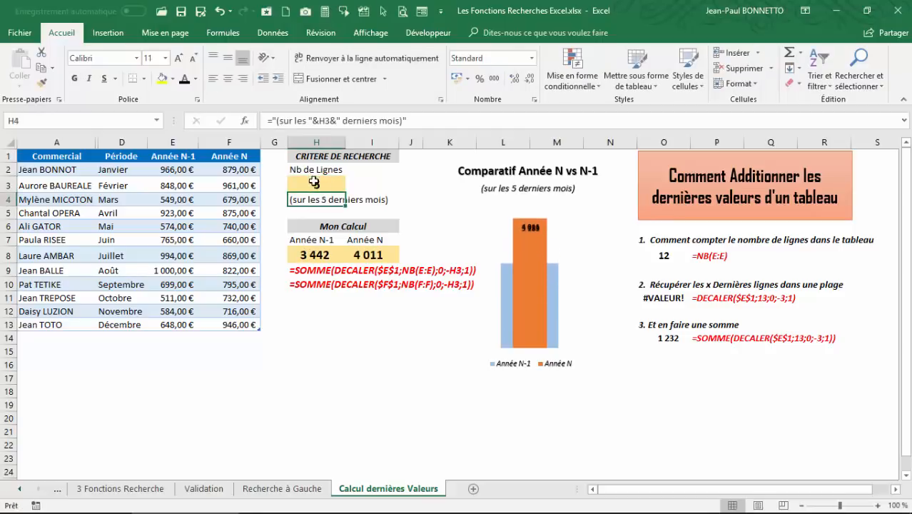
left_click(331, 189)
type("3")
key("Return")
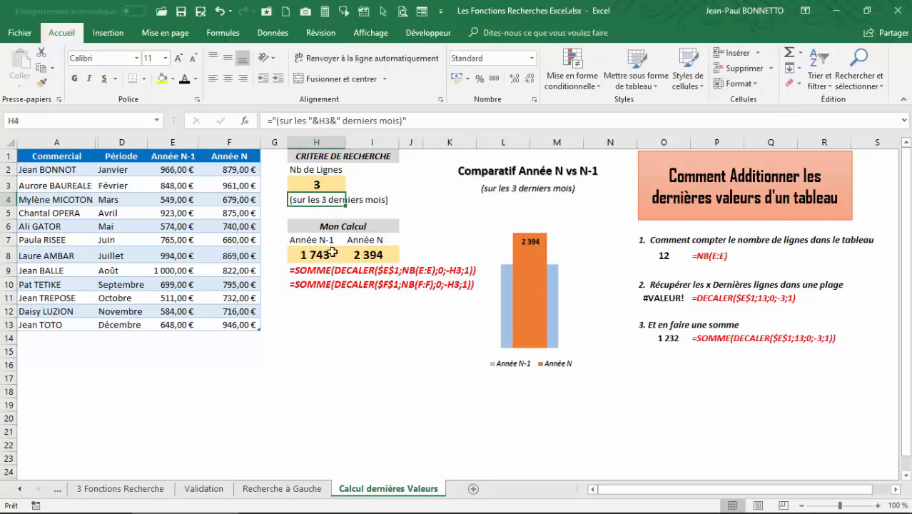
Compare the criterion in H3 with the last three Année N amounts in F11:F13 and the DECALER example in P11.
left_click(323, 181)
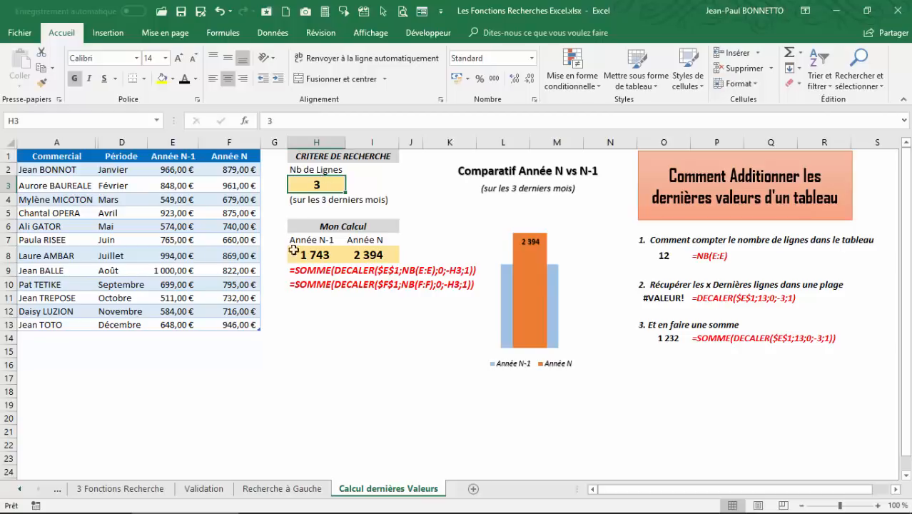
left_click_drag(240, 325, 241, 300)
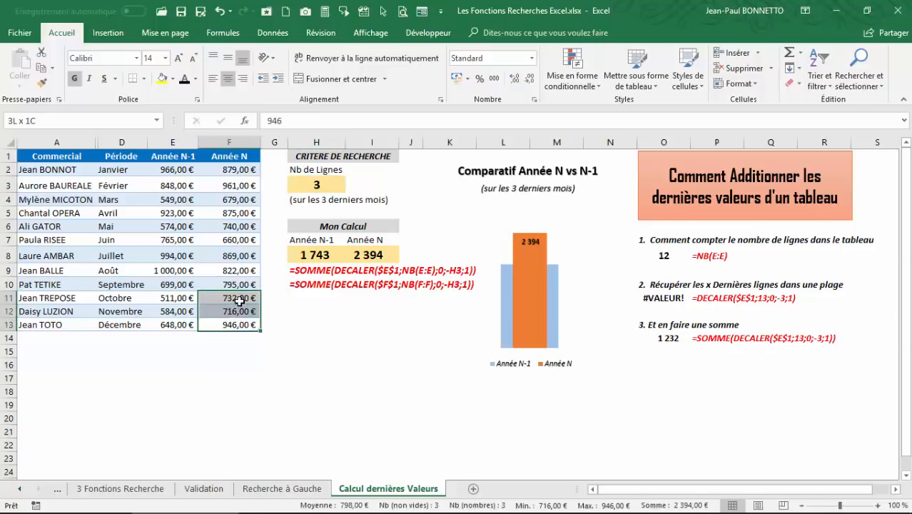
left_click(714, 298)
left_click(708, 312)
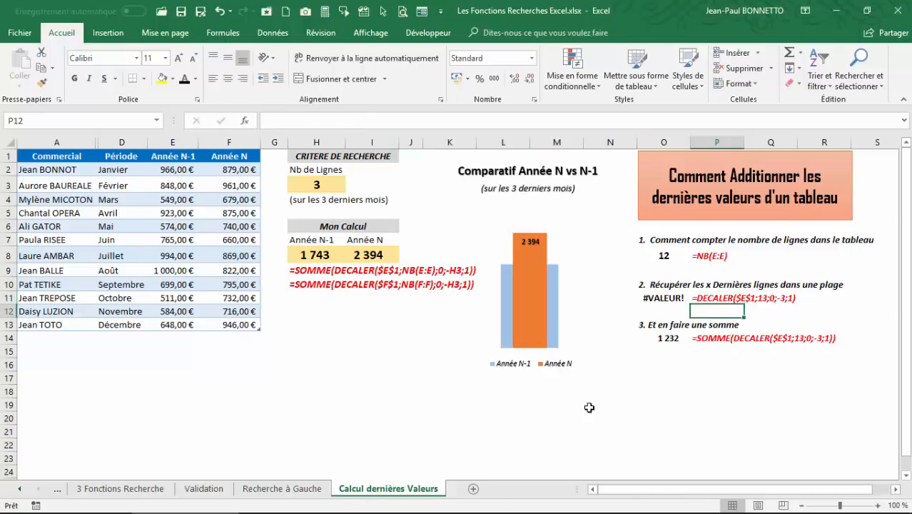
Enter the formula =DECALER($E$1;12;0;-H3) in H18, with an absolute reference to the Année N-1 header.
left_click(321, 390)
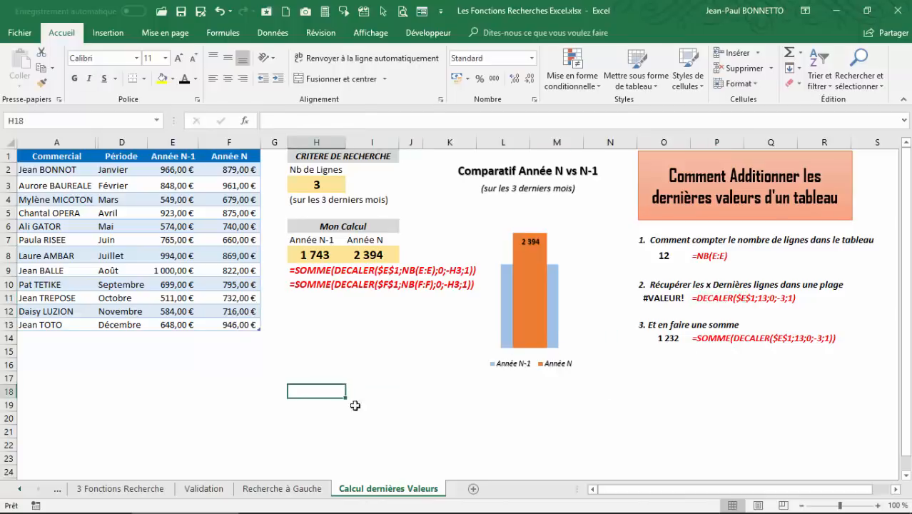
type("=")
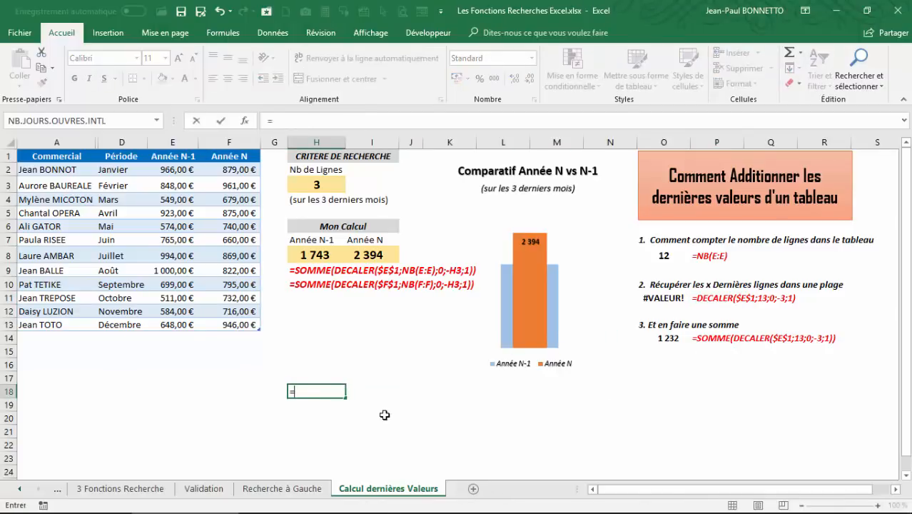
type("decaler")
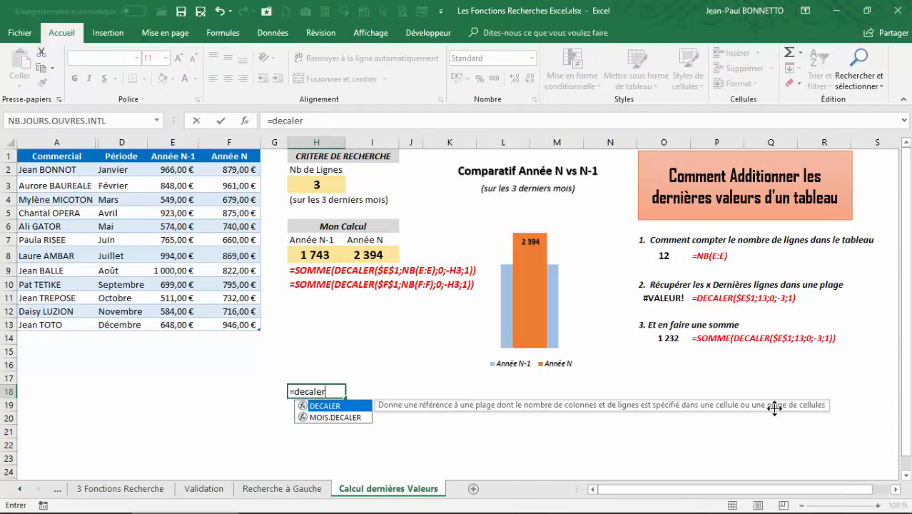
type("(")
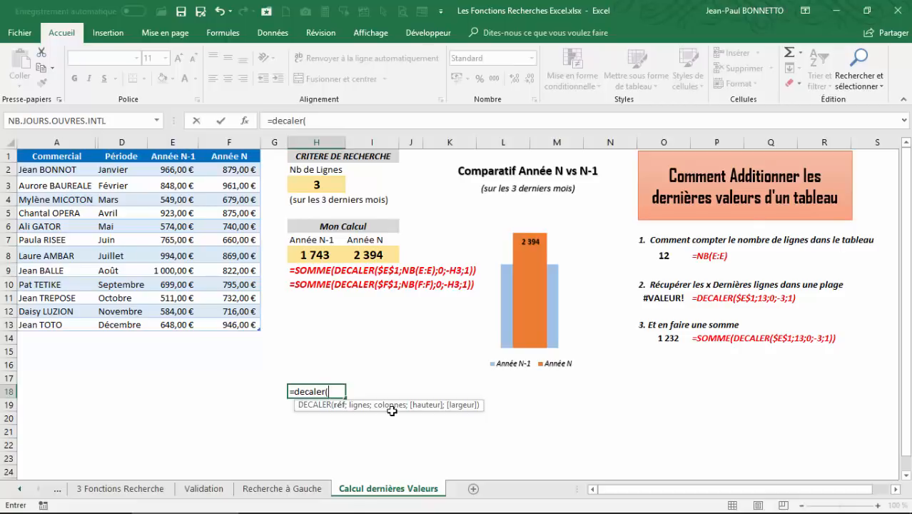
type("E1")
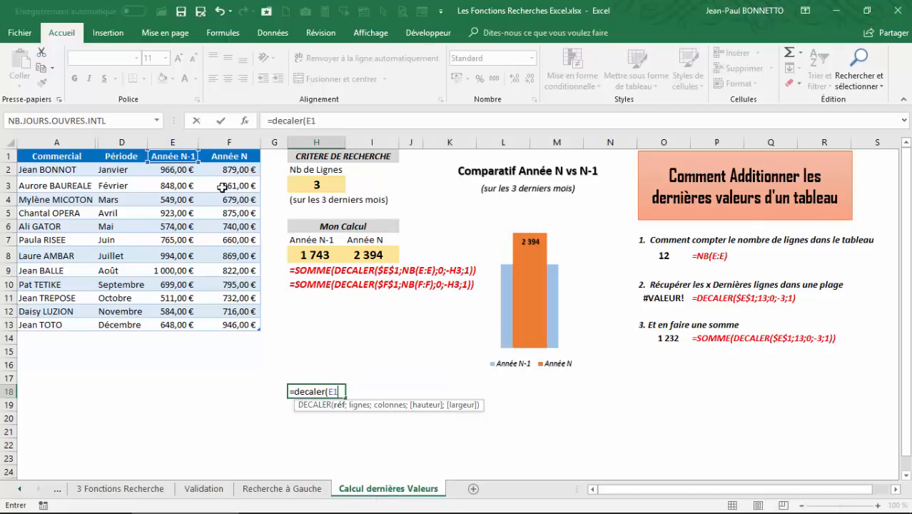
key("F4")
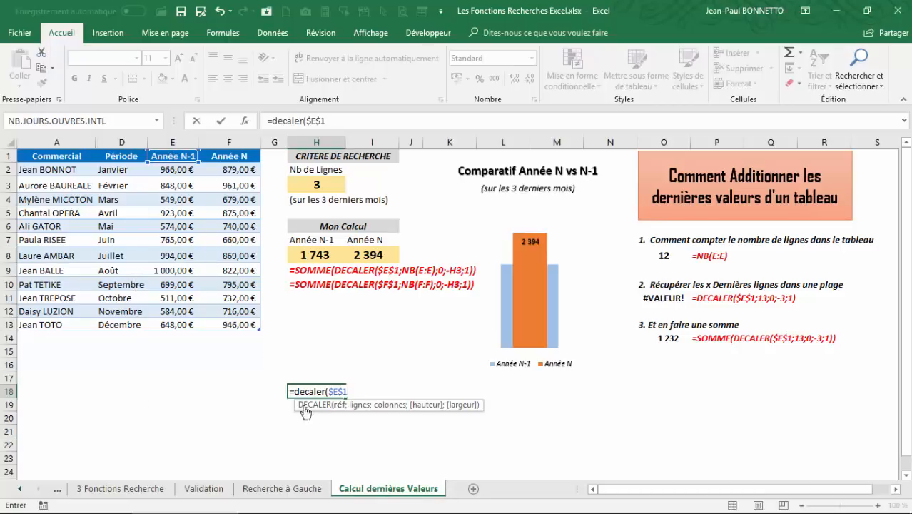
type(";")
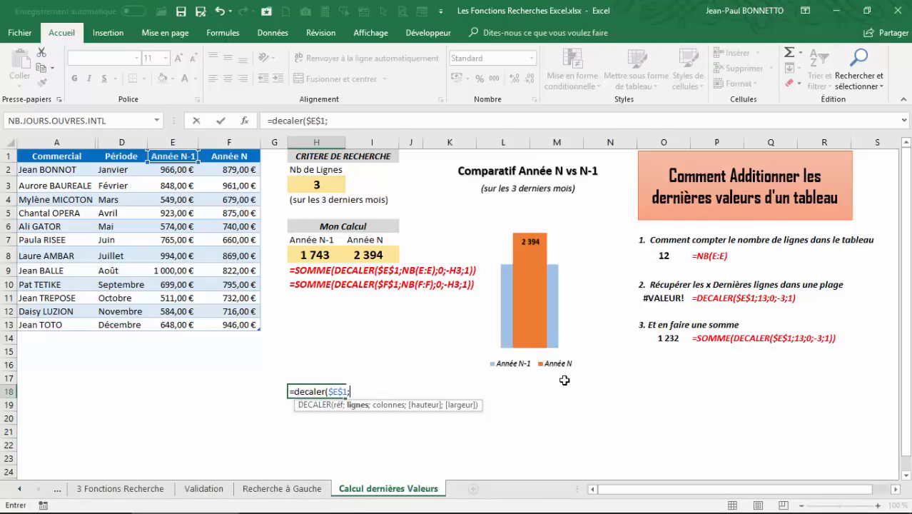
type("12;")
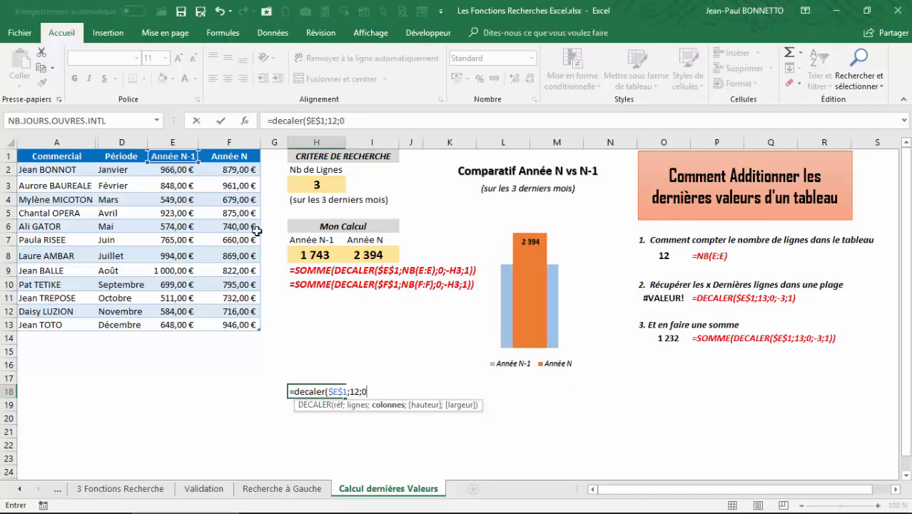
type("0;-")
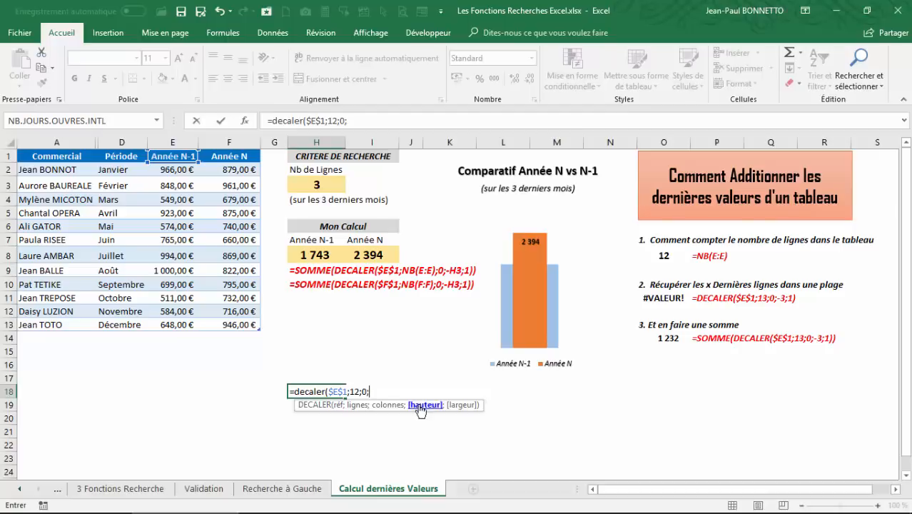
left_click(323, 184)
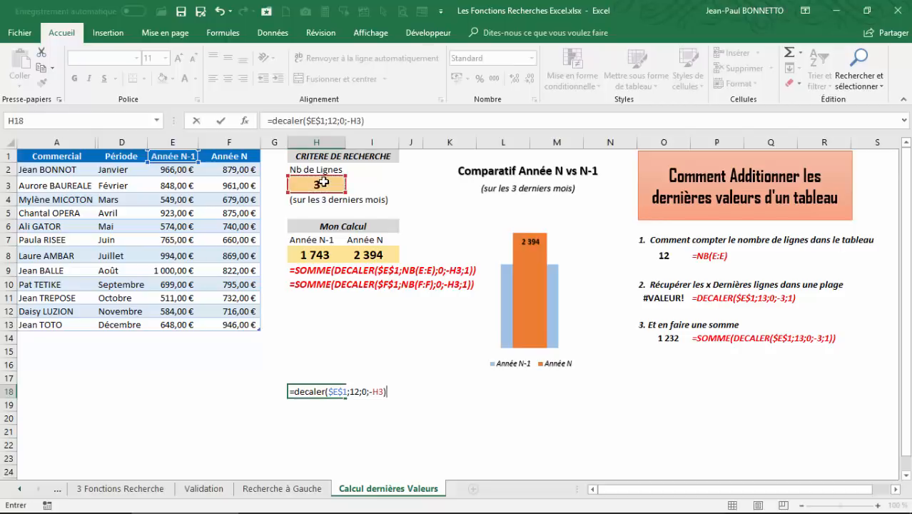
key("Return")
Evaluate the DECALER expression within H18's formula to inspect the returned Année N-1 values, and cancel the edit.
left_click(316, 390)
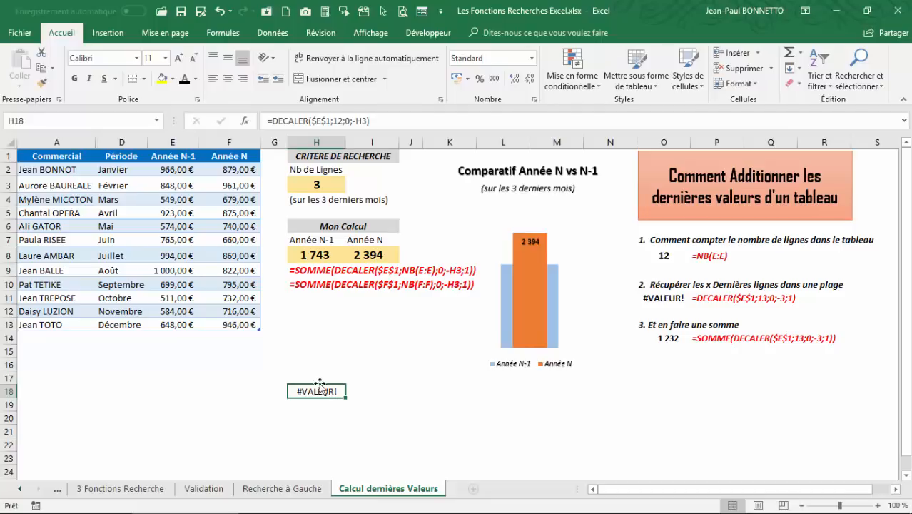
left_click(368, 121)
left_click_drag(370, 120, 275, 120)
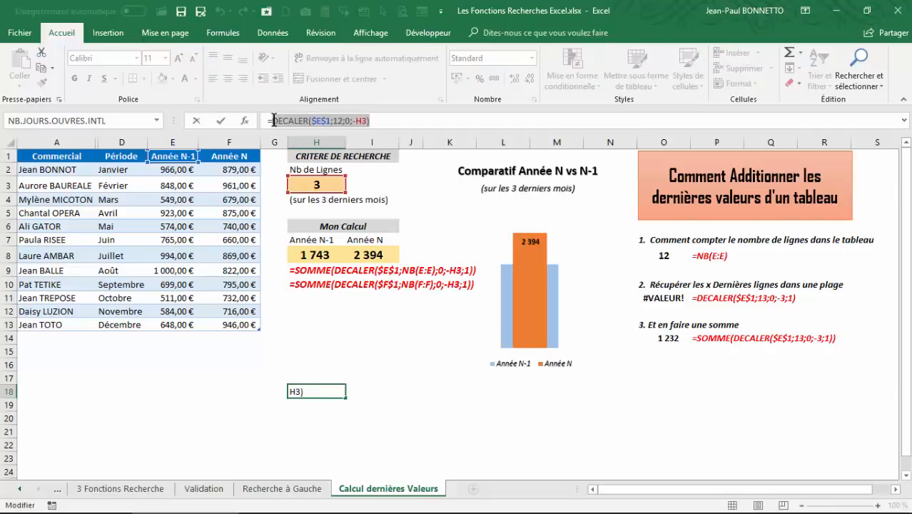
key("F9")
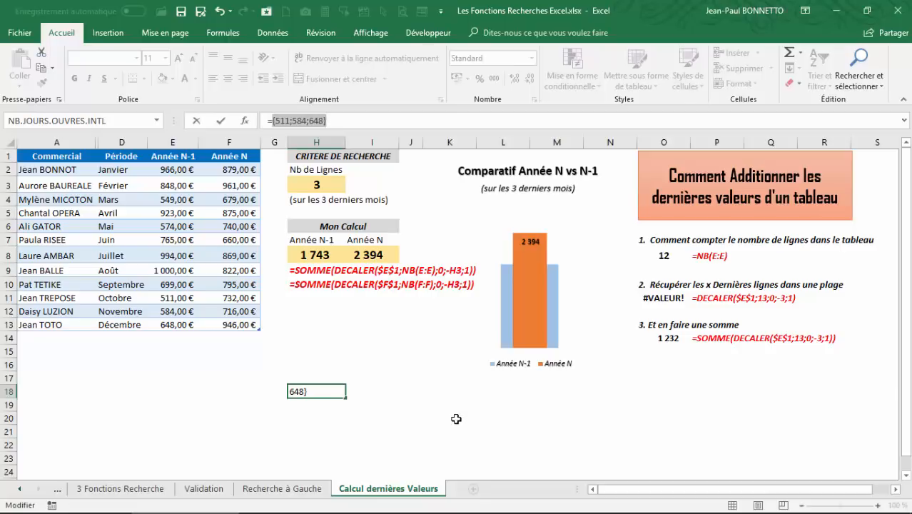
key("Escape")
Copy the Année N-1 and Année N labels from H7:I7 to H17:I17.
left_click(366, 393)
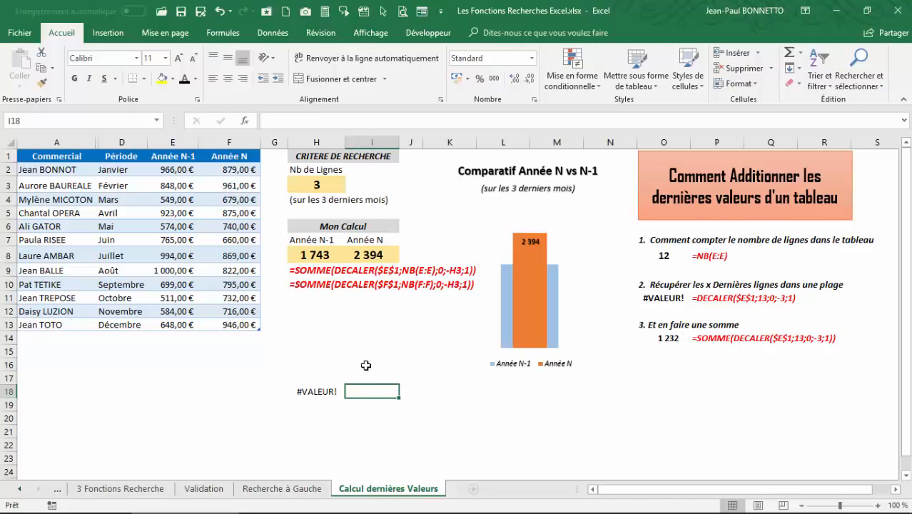
left_click(321, 378)
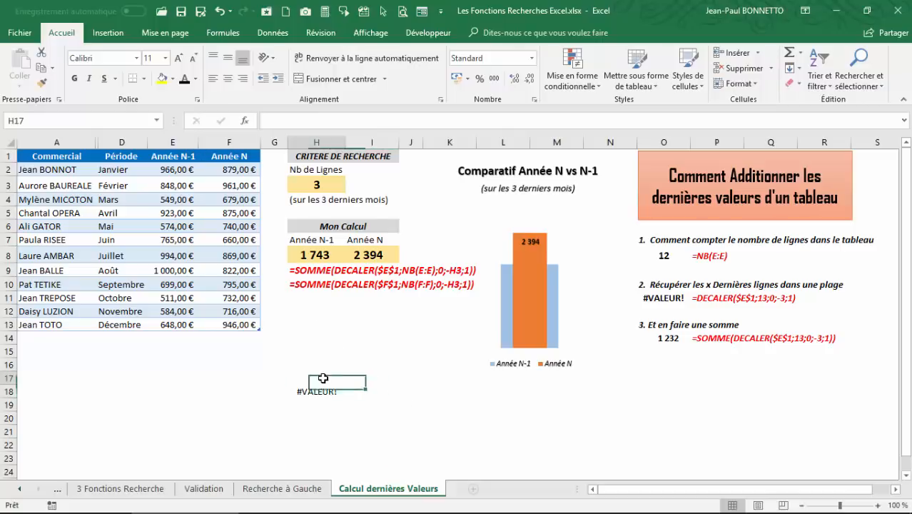
left_click(315, 244)
left_click(364, 241, "shift")
key("ctrl+c")
left_click(310, 380)
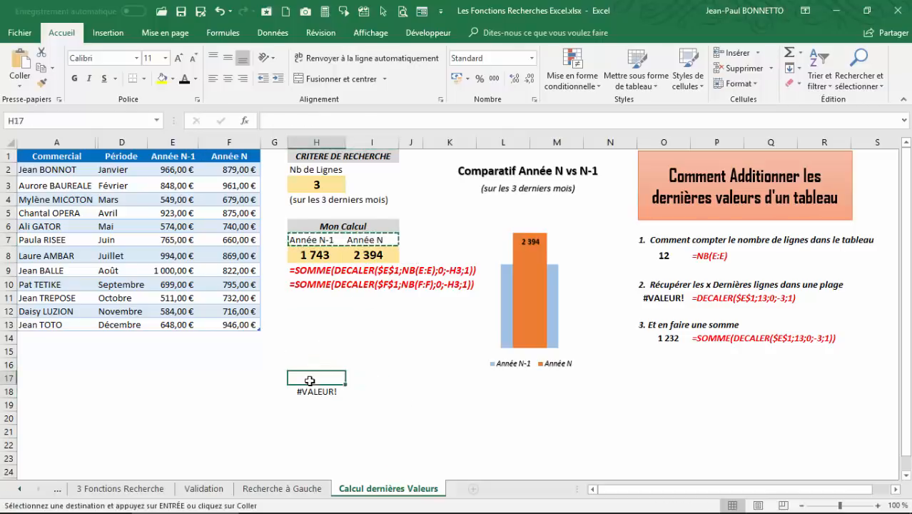
key("ctrl+v")
Enter the formula =DECALER($F$1;12;0;-H3) in I18 under the Année N label.
left_click(365, 390)
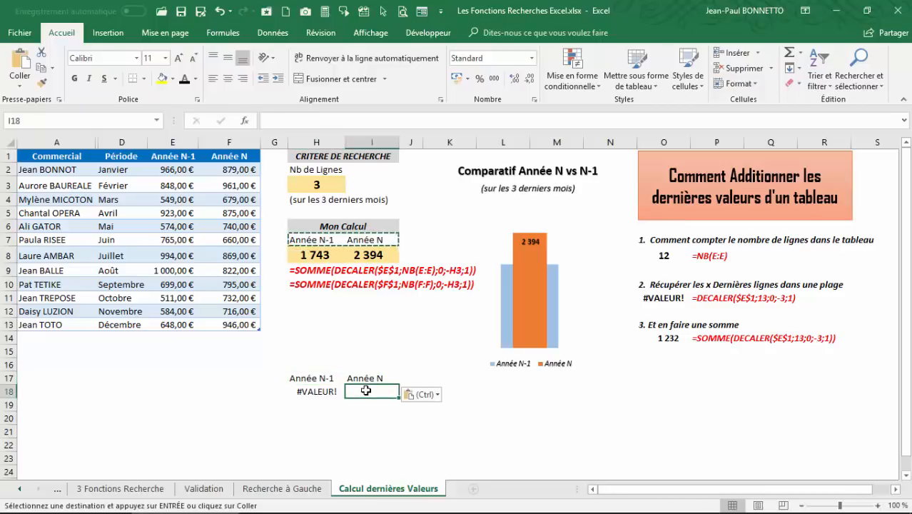
key("Escape")
type("=decaler")
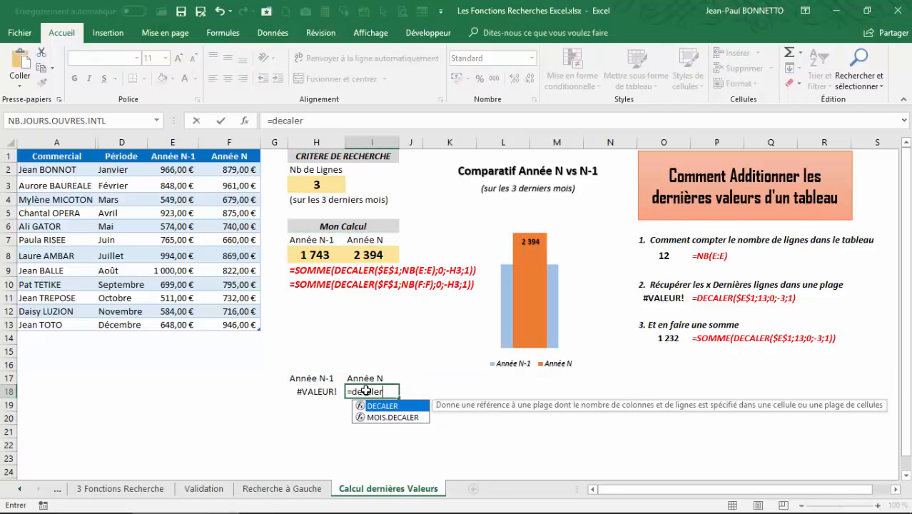
type("(")
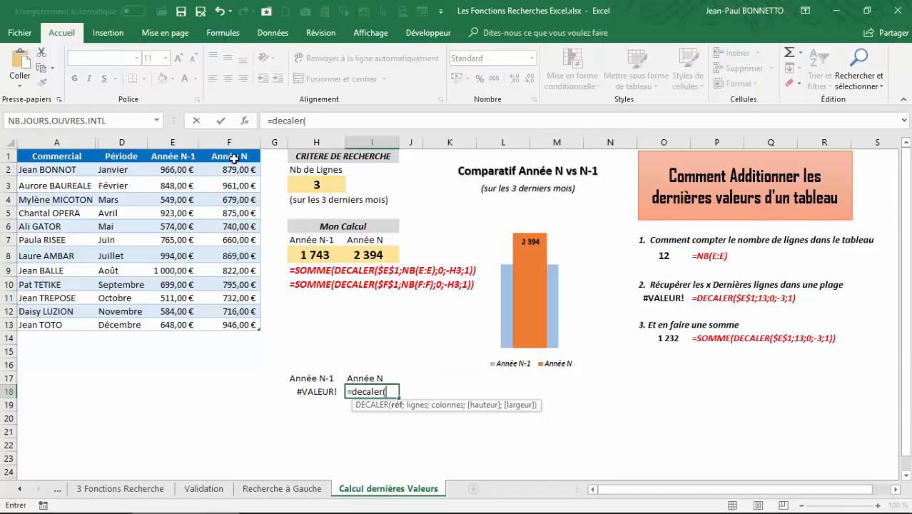
type("F1")
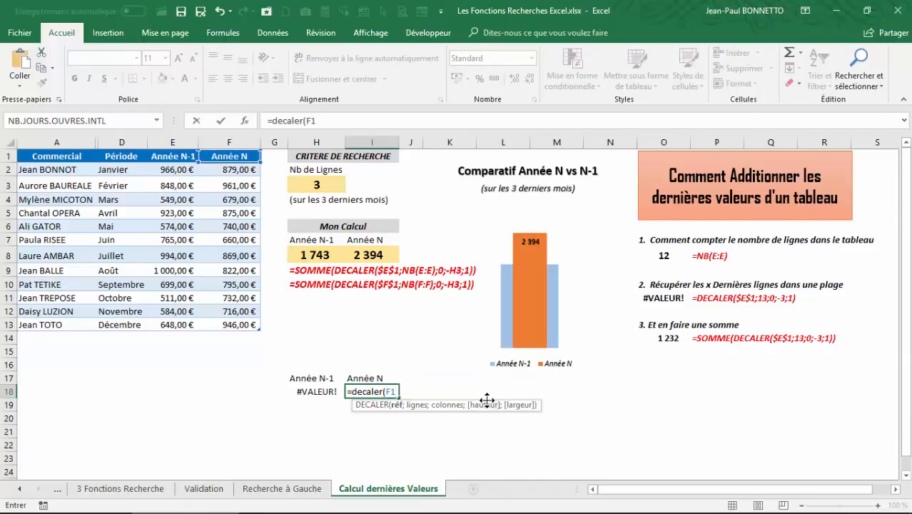
key("F4")
type(";")
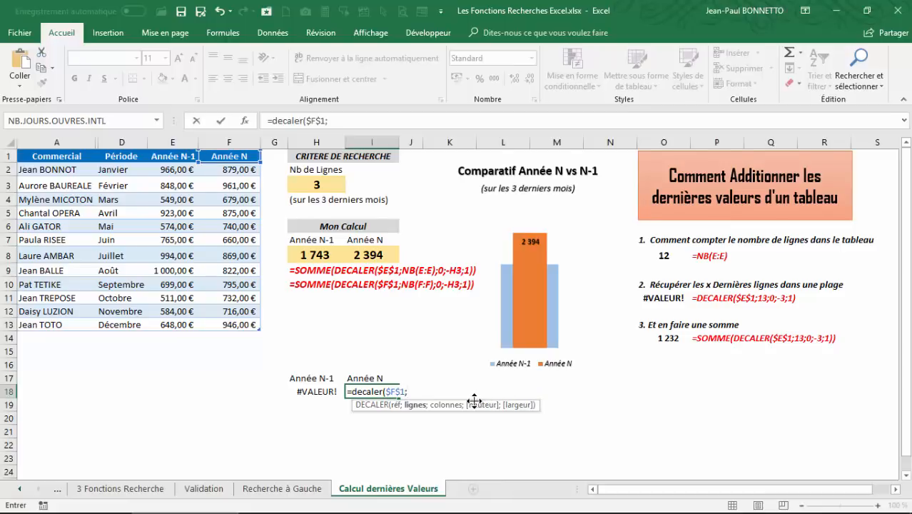
type("12;")
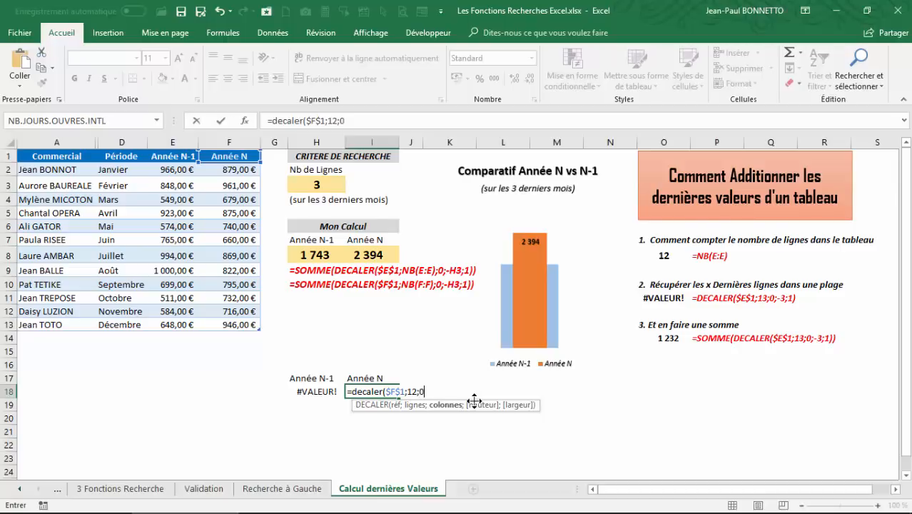
type("0;-")
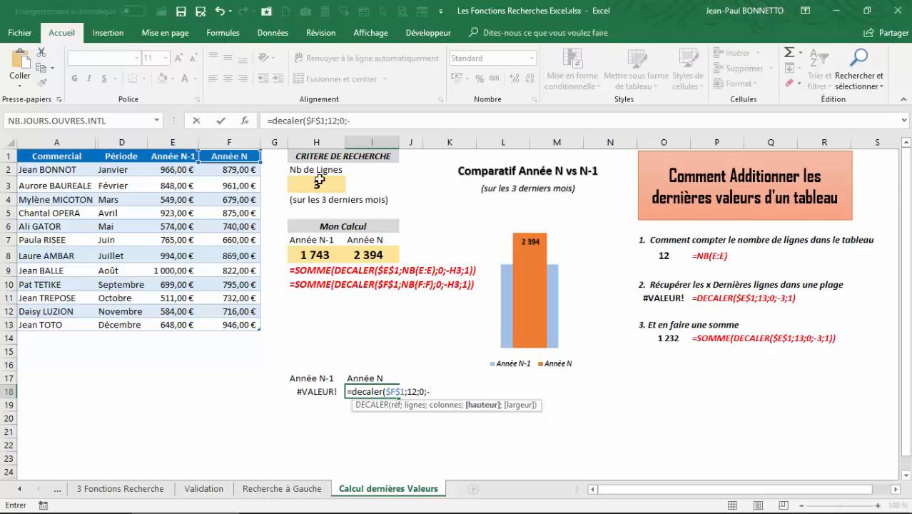
left_click(316, 183)
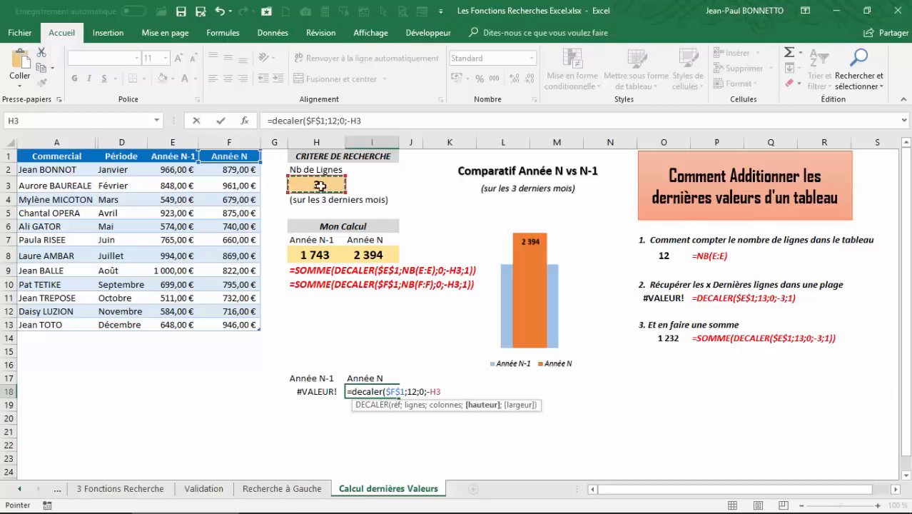
type(")")
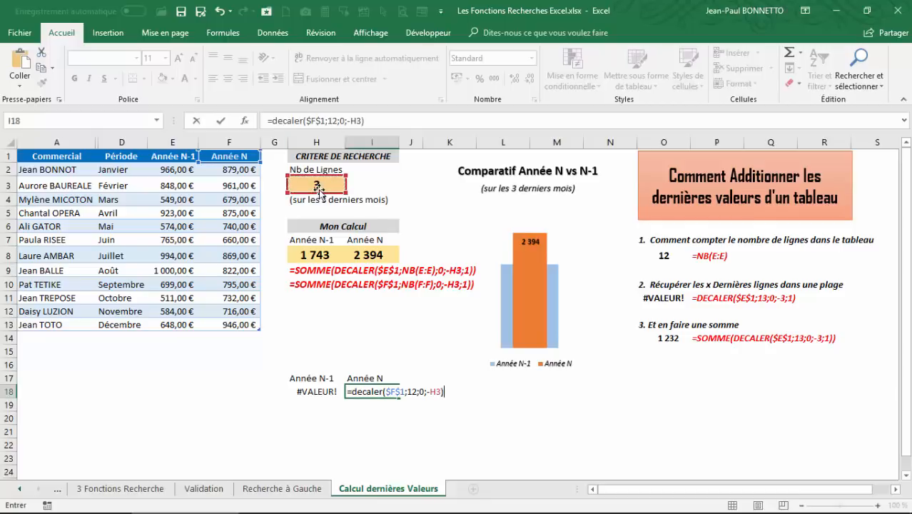
key("Return")
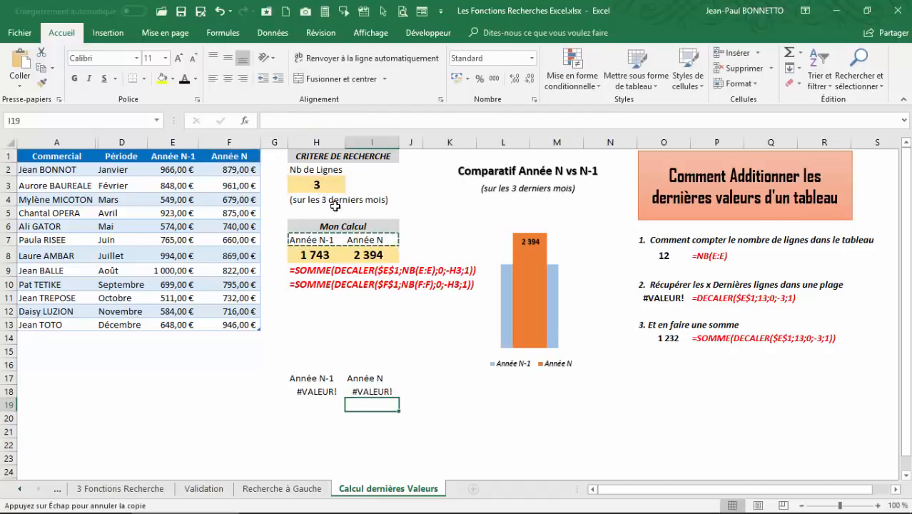
Evaluate the DECALER expression within I18's formula to inspect the returned Année N values, and cancel the edit.
left_click(364, 391)
left_click_drag(389, 120, 271, 120)
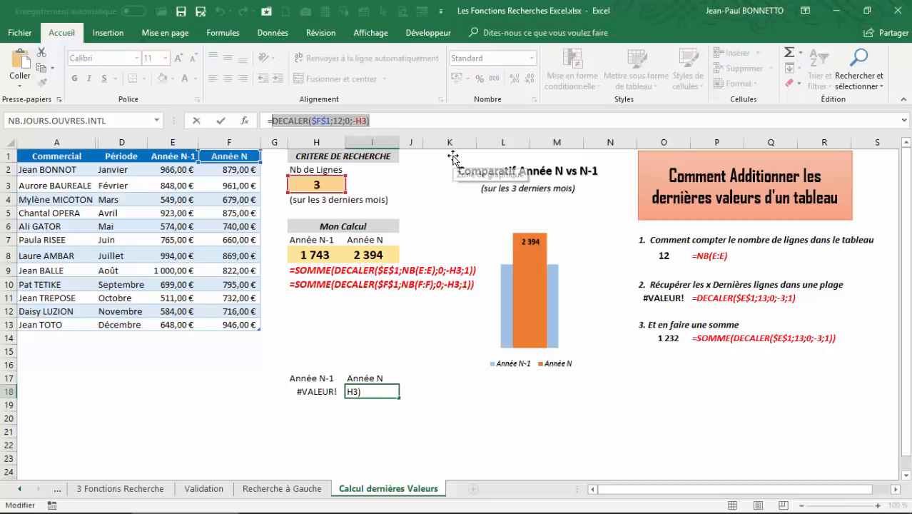
key("F9")
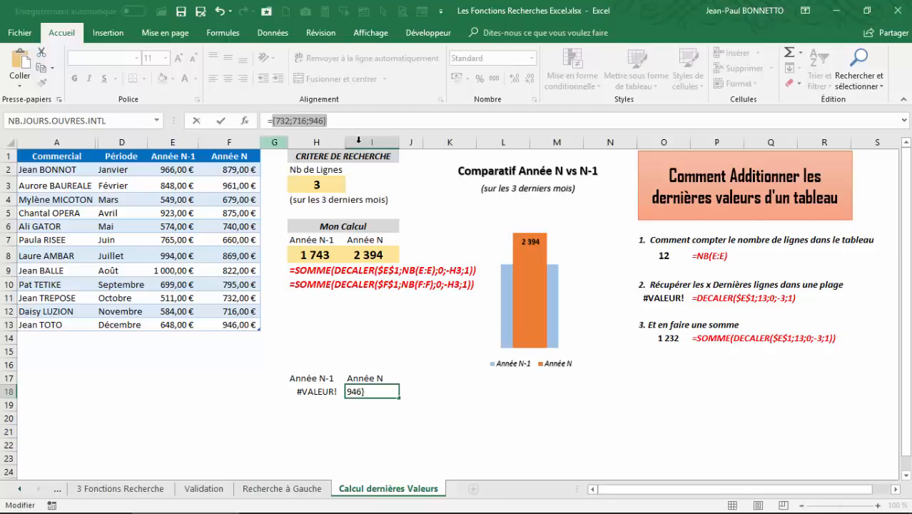
key("Escape")
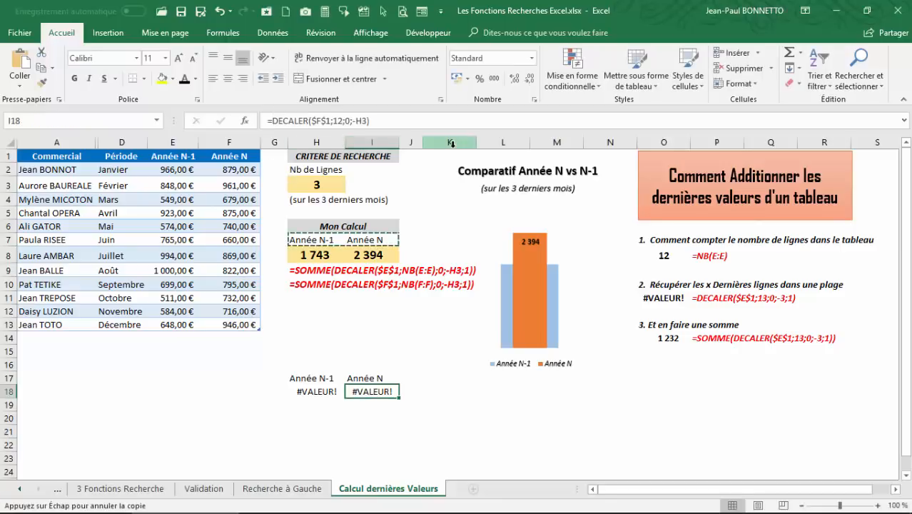
key("Left")
left_click(366, 390)
Set the Nb de Lignes criterion in H3 to 4.
left_click(335, 185)
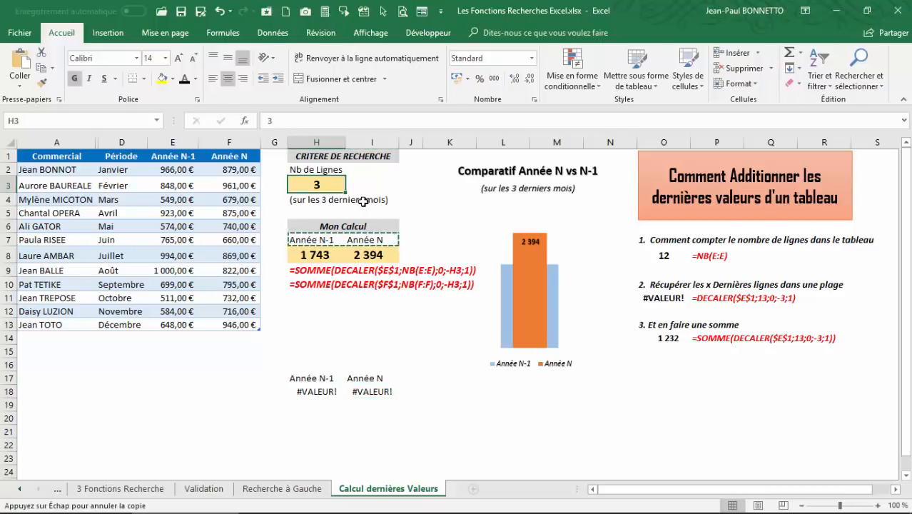
type("4")
key("Return")
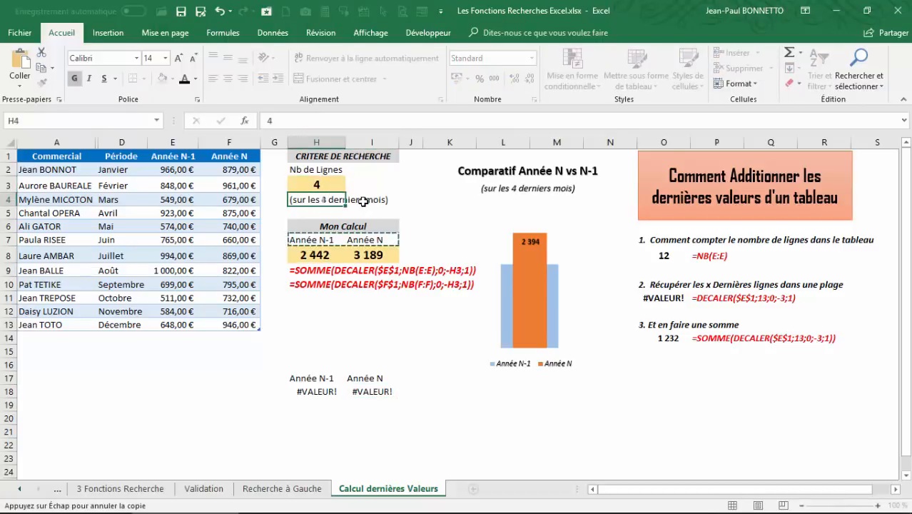
Evaluate I18's DECALER expression again with the criterion of 4 lines, and restore the formula.
left_click(361, 392)
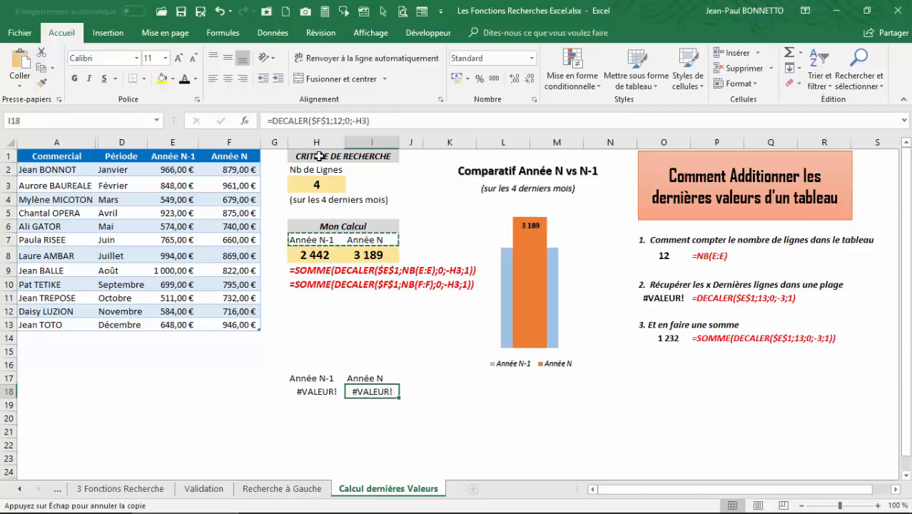
left_click_drag(389, 122, 272, 122)
key("F9")
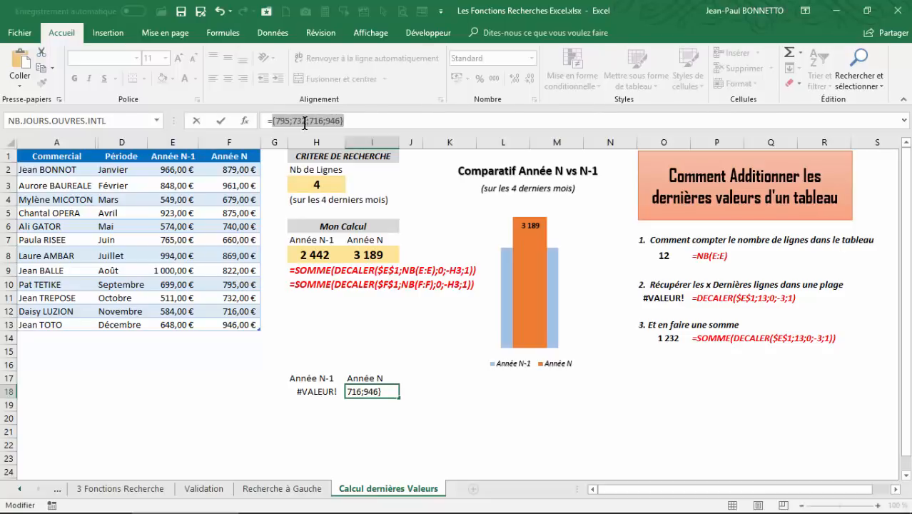
key("Escape")
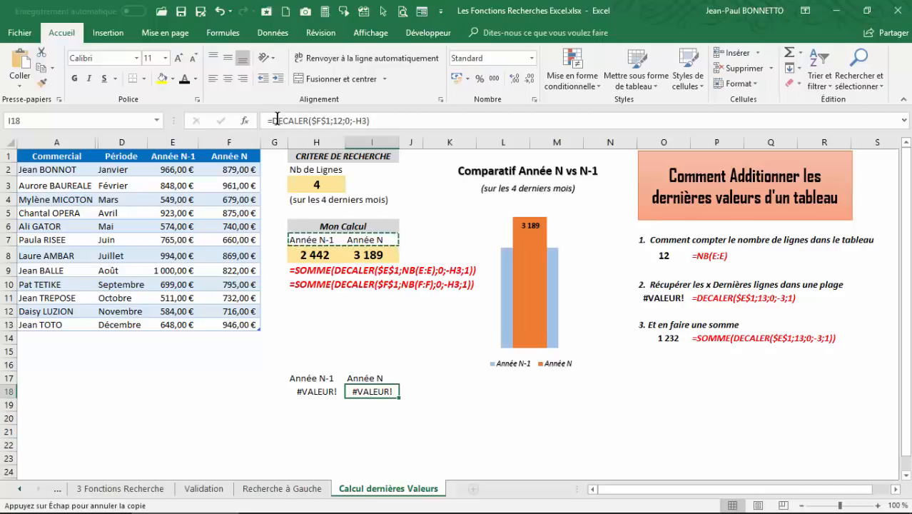
Wrap I18's DECALER expression in SOMME so the formula reads =SOMME(DECALER($F$1;12;0;-H3)).
left_click(271, 121)
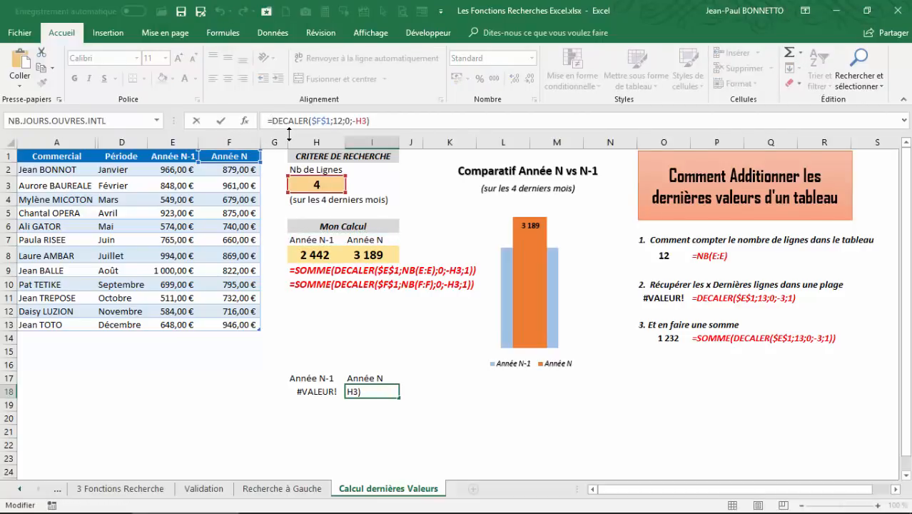
type("somm")
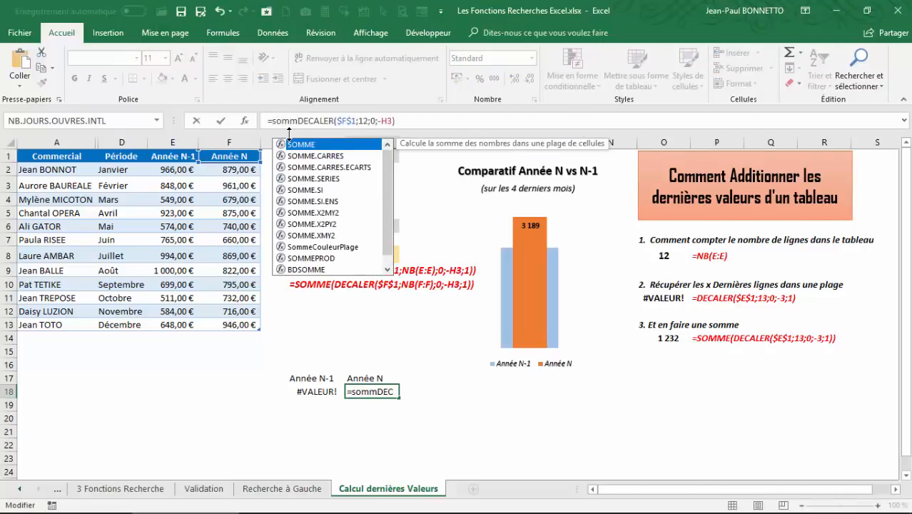
type("e(")
type(")")
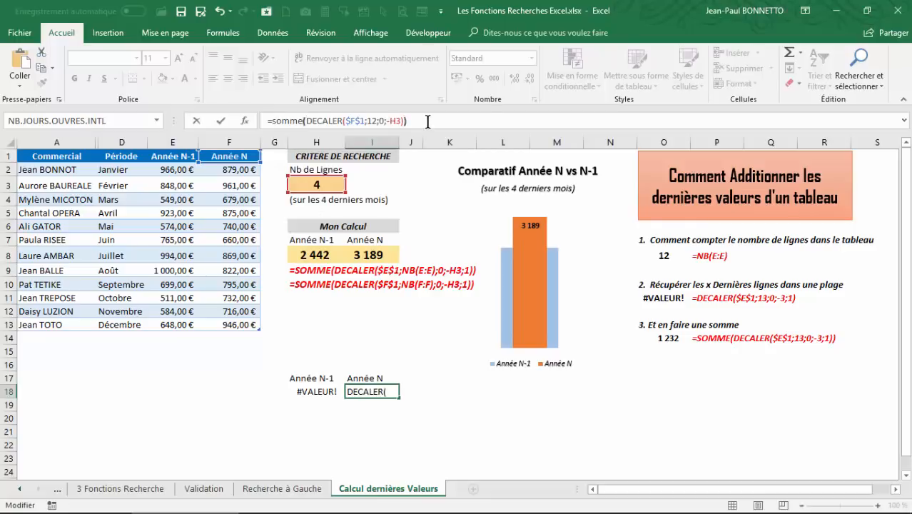
key("Return")
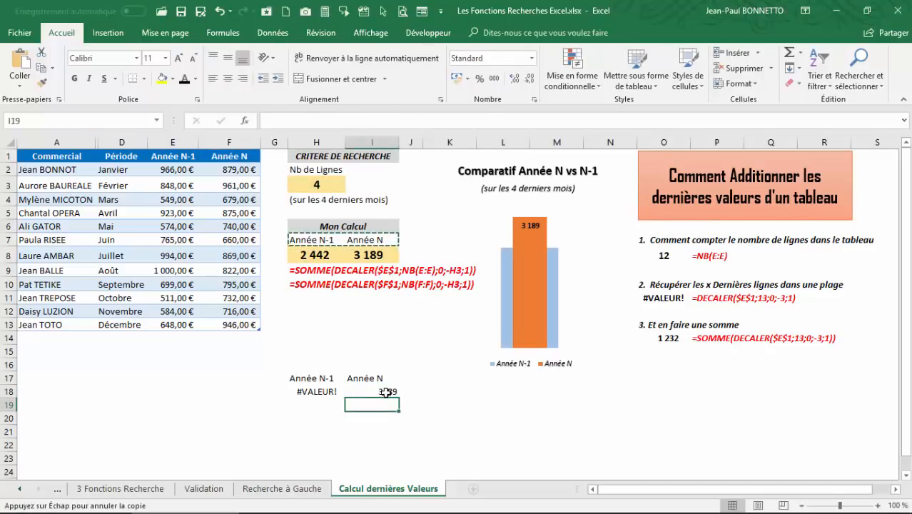
Wrap H18's DECALER expression in SOMME so the formula reads =SOMME(DECALER($E$1;12;0;-H3)).
left_click(385, 392)
key("Left")
left_click(273, 121)
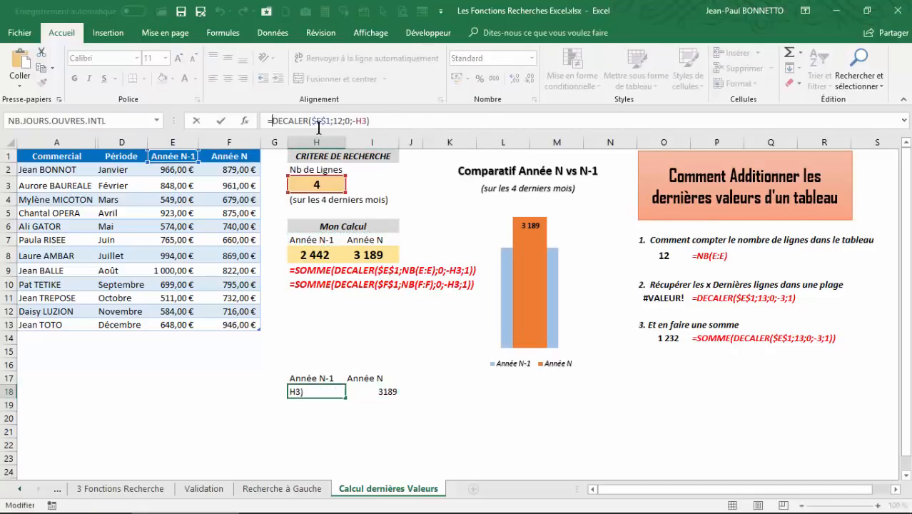
type("somme(")
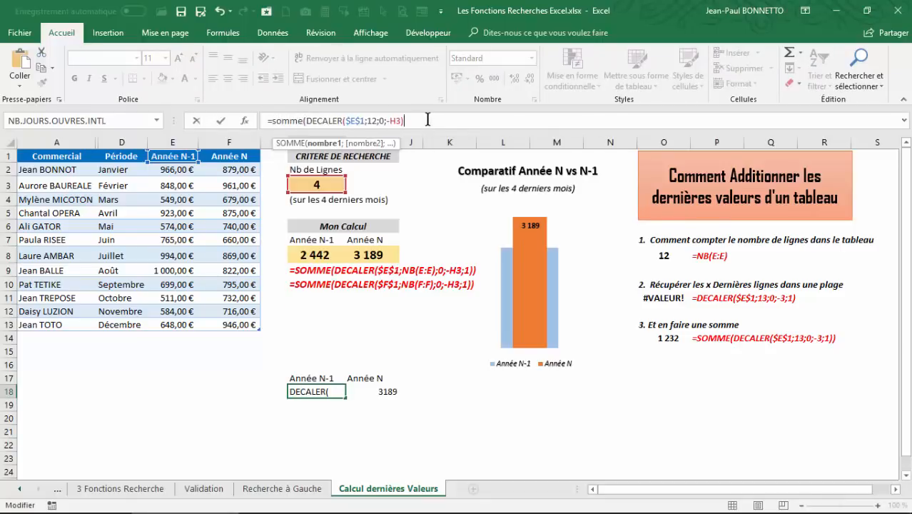
type(")")
key("Return")
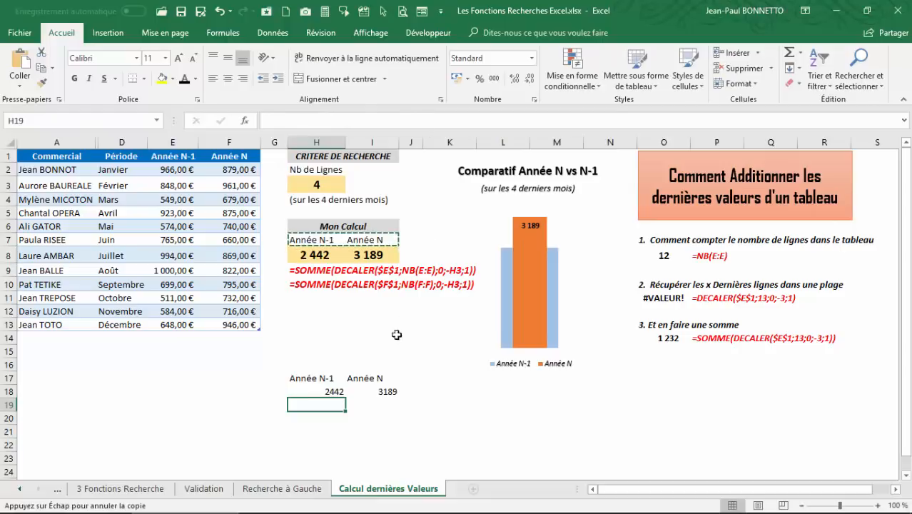
Review the sum formulas in H18 and I18, evaluate only the DECALER part of H18's formula, and cancel the edit.
left_click(316, 391)
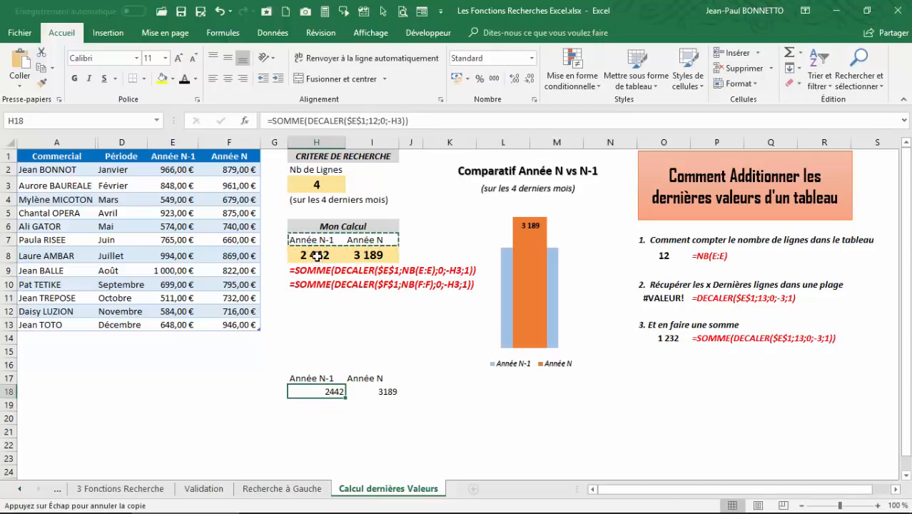
left_click(387, 393)
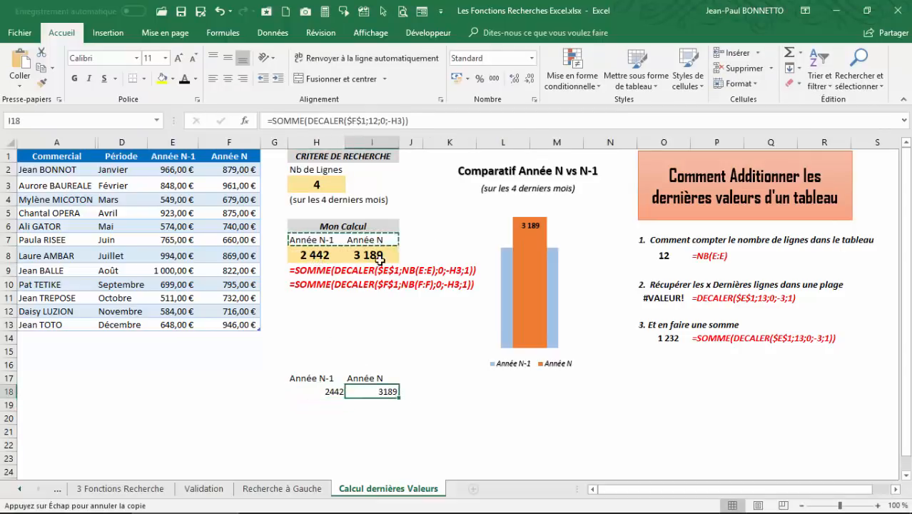
left_click(321, 393)
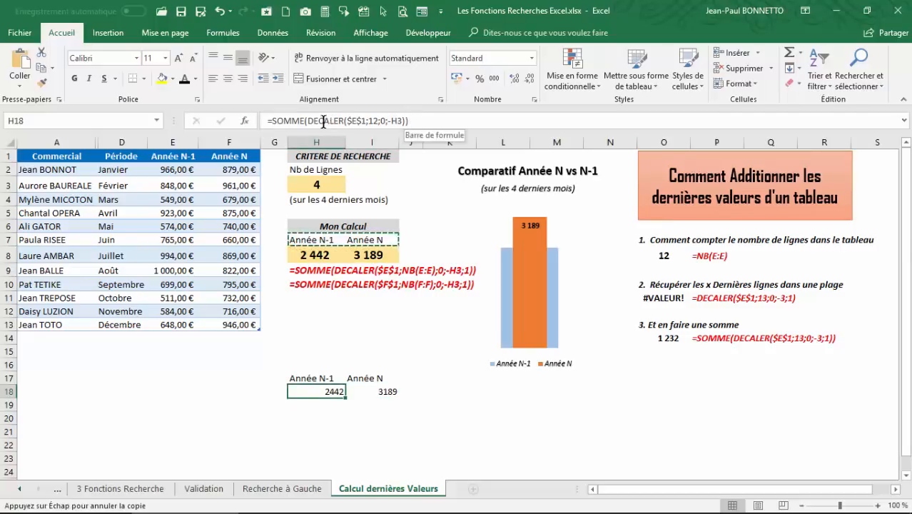
left_click_drag(308, 122, 401, 122)
key("F9")
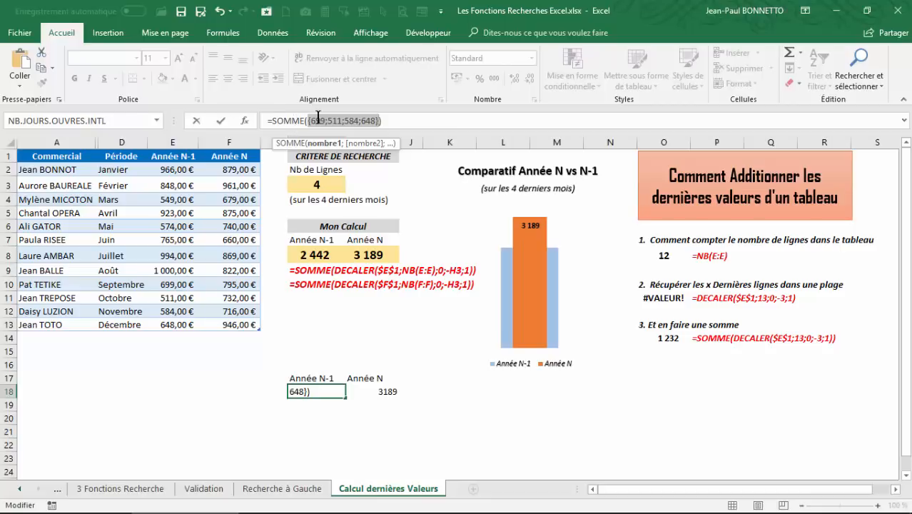
key("Escape")
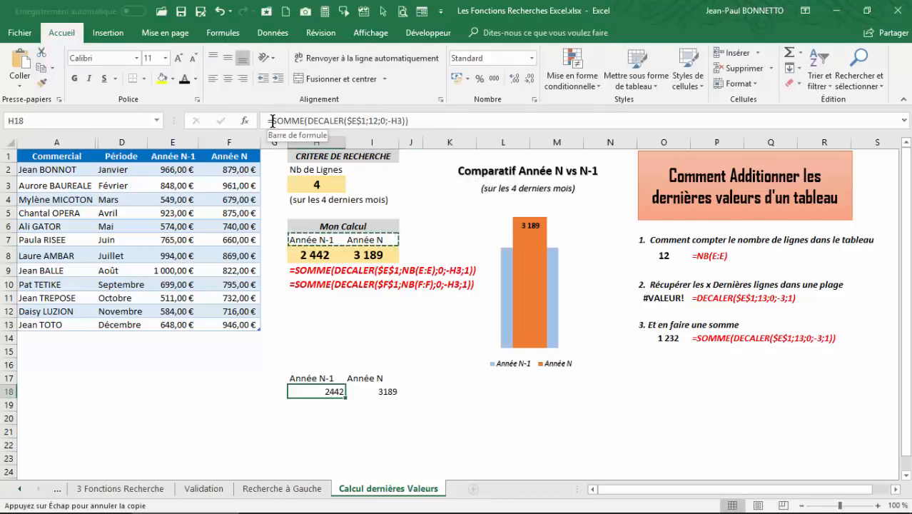
Evaluate H18's entire SOMME(DECALER()) expression to inspect its total, cancel the edit and clear the pending copy selection.
left_click_drag(272, 120, 406, 121)
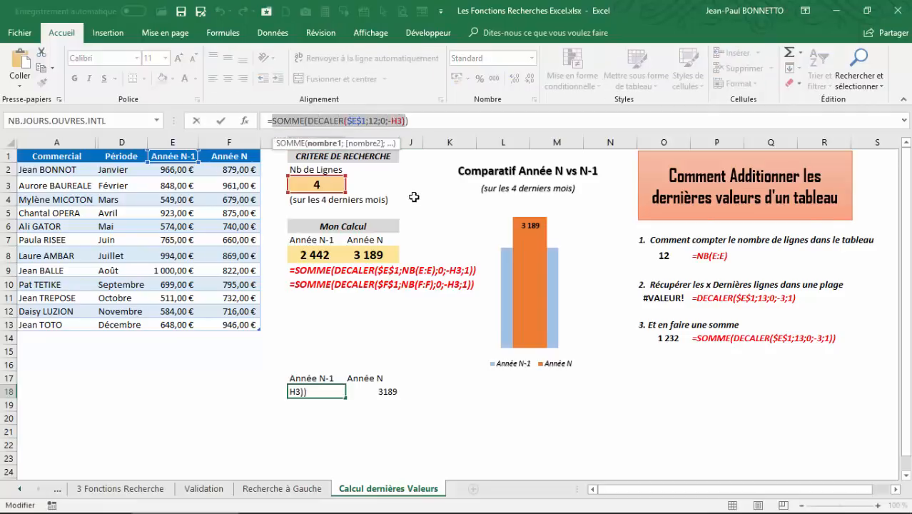
key("F9")
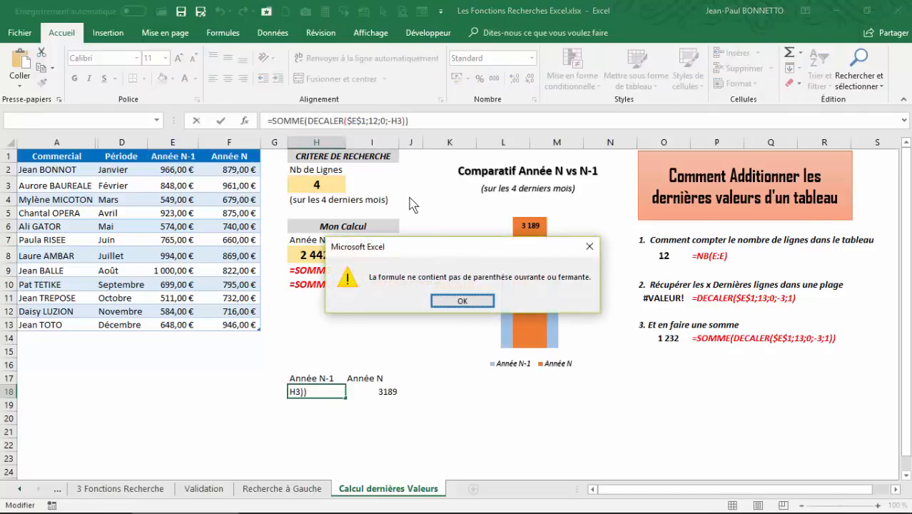
left_click(465, 301)
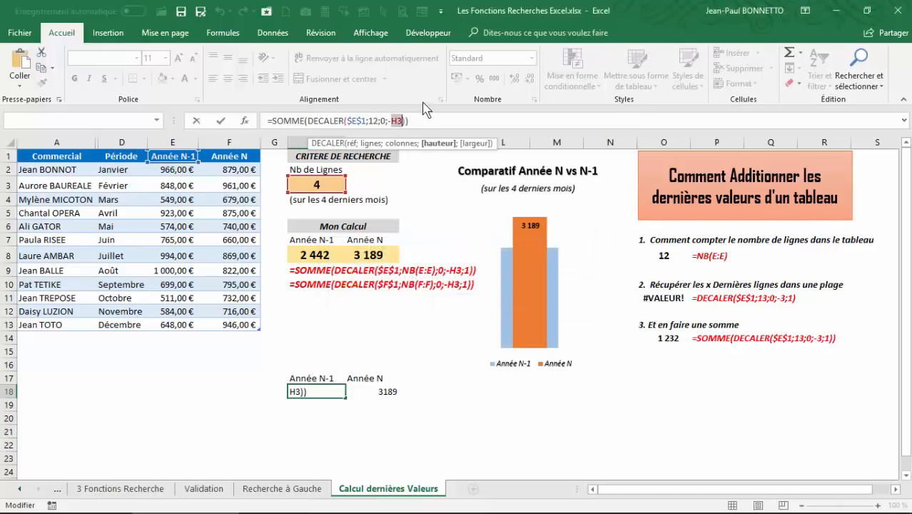
left_click_drag(416, 119, 270, 120)
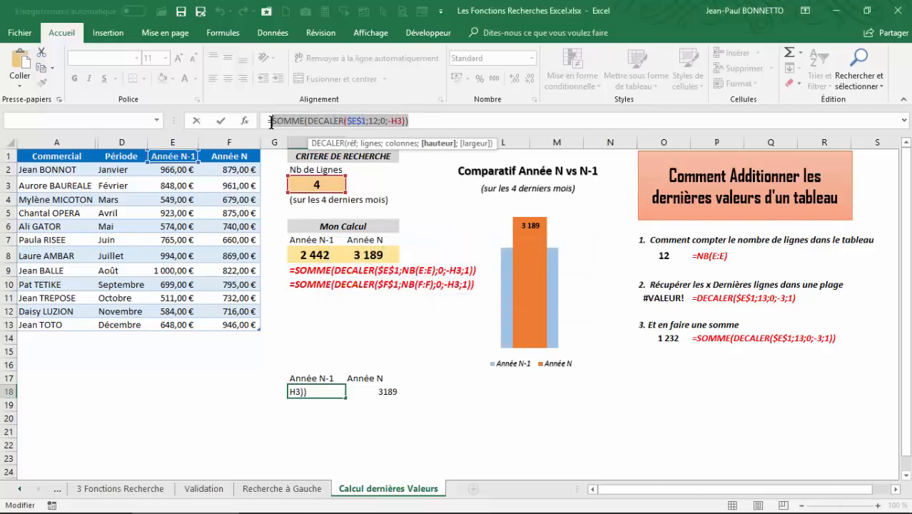
key("F9")
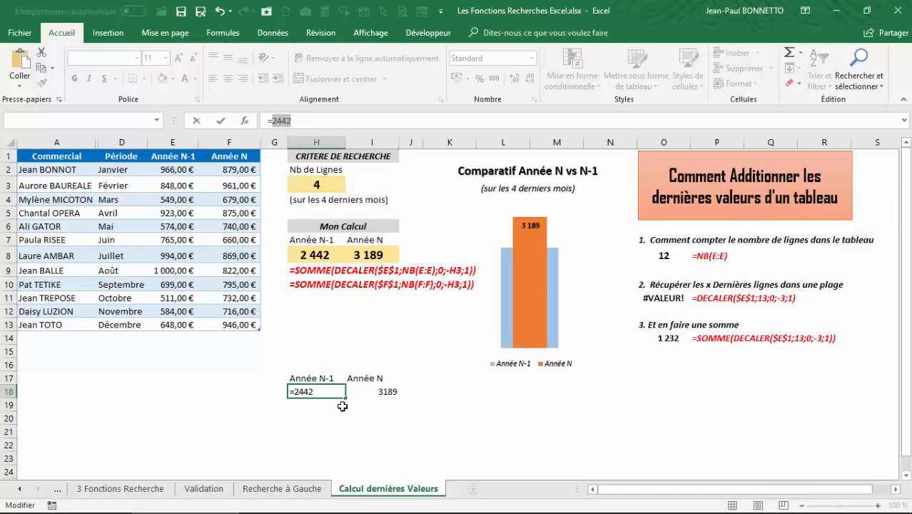
key("Escape")
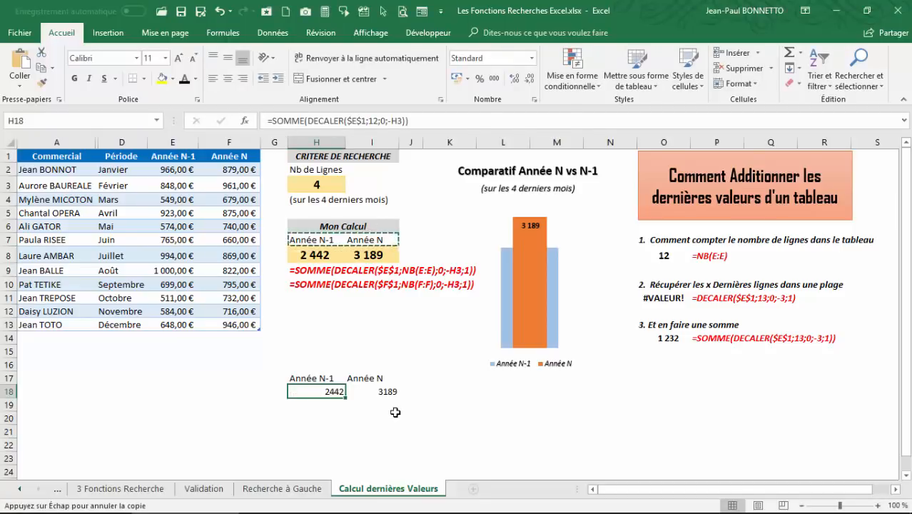
key("Escape")
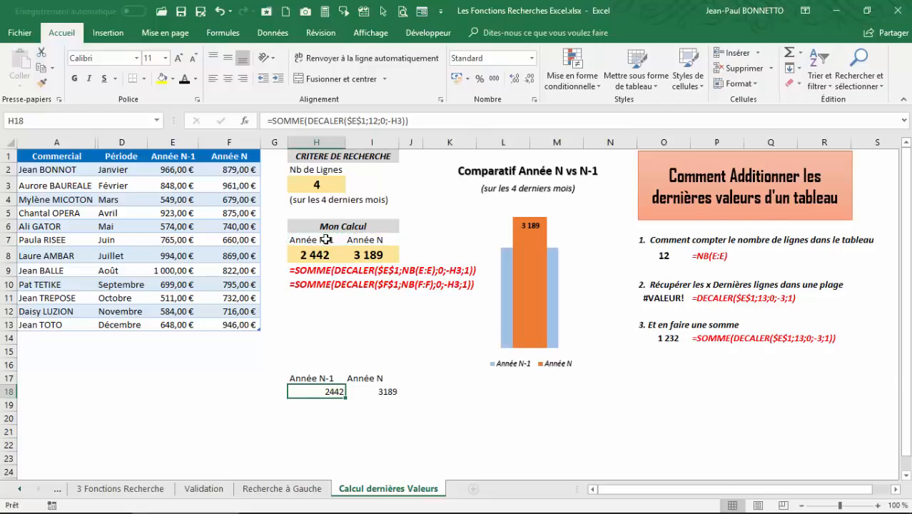
Test the Nb de Lignes criterion in H3 with 3, 4 and 3 again.
left_click(323, 185)
type("3")
key("Return")
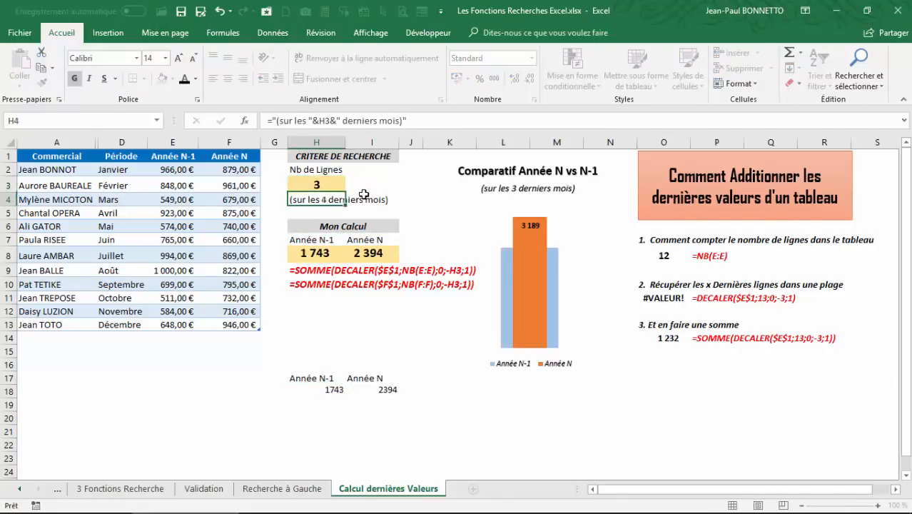
left_click(326, 184)
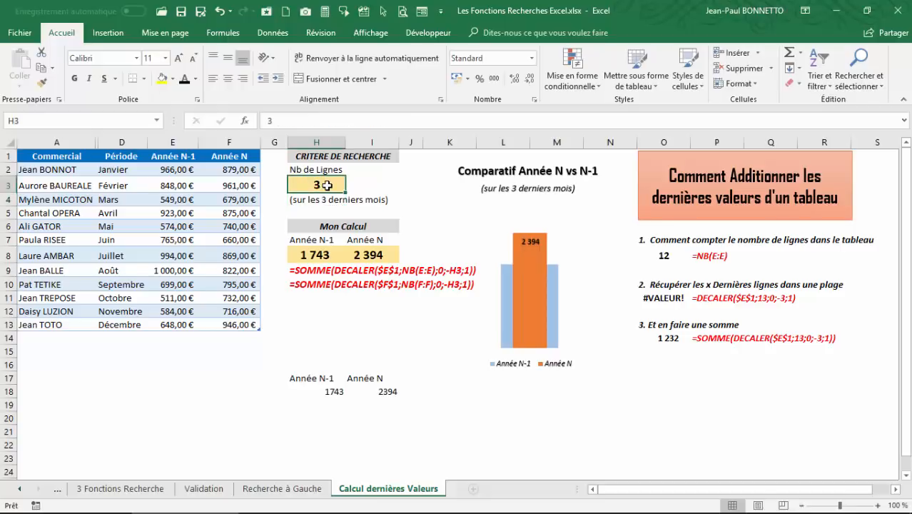
type("4")
key("Return")
left_click(319, 183)
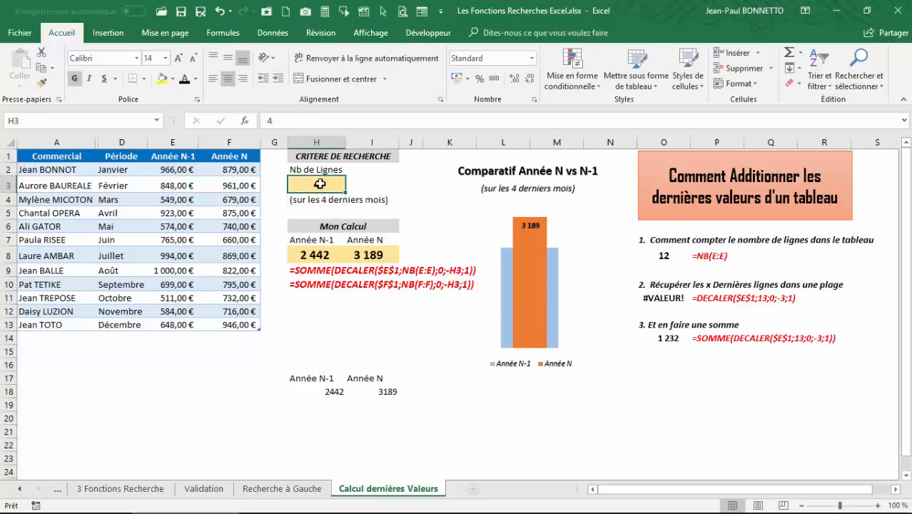
type("3")
left_click(323, 241)
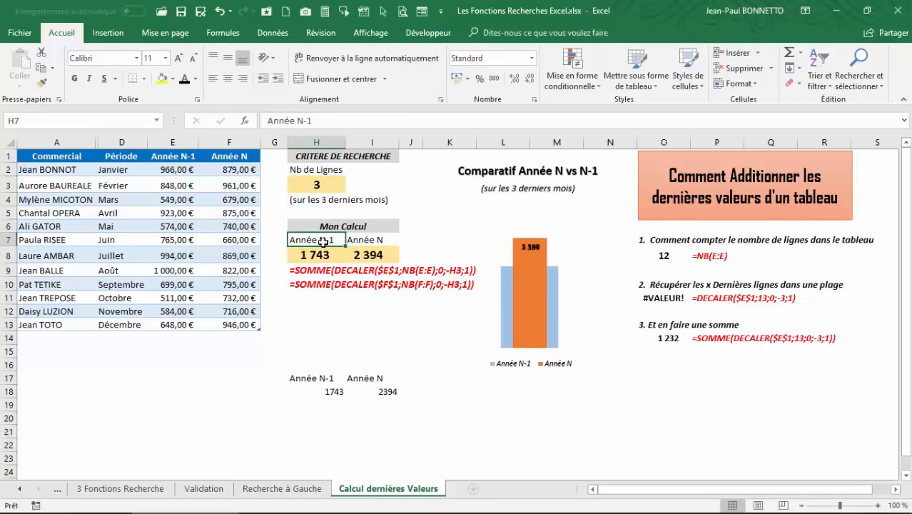
Select the Comparatif Année N vs N-1 chart to examine its source cells, and deselect it.
left_click(512, 223)
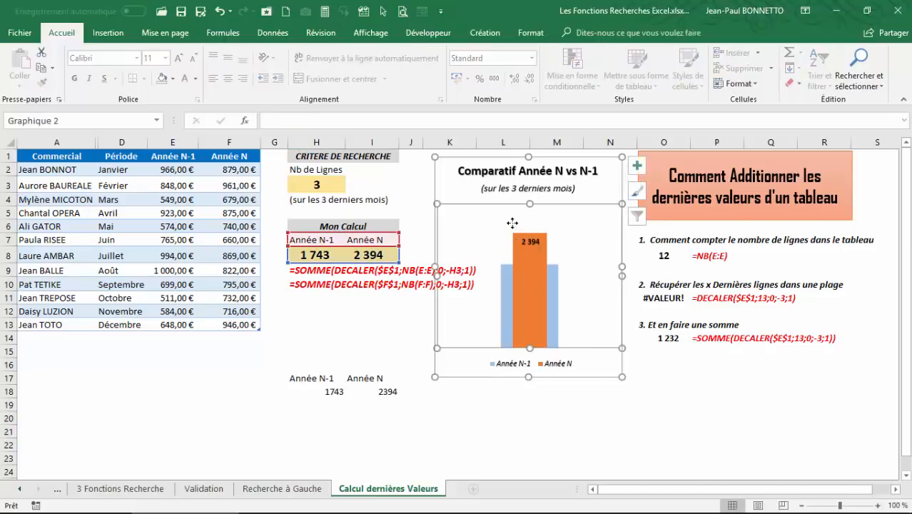
left_click(502, 157)
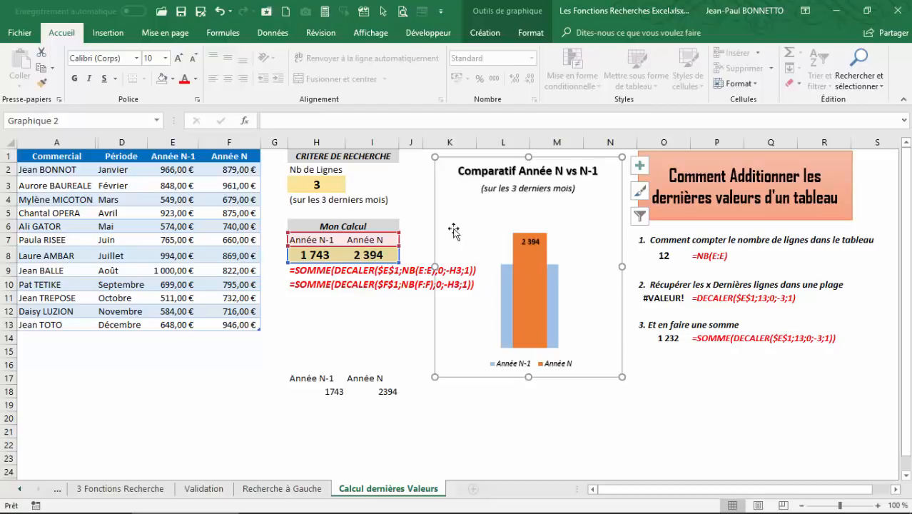
left_click(369, 443)
Set the Nb de Lignes criterion in H3 to 4.
left_click(333, 184)
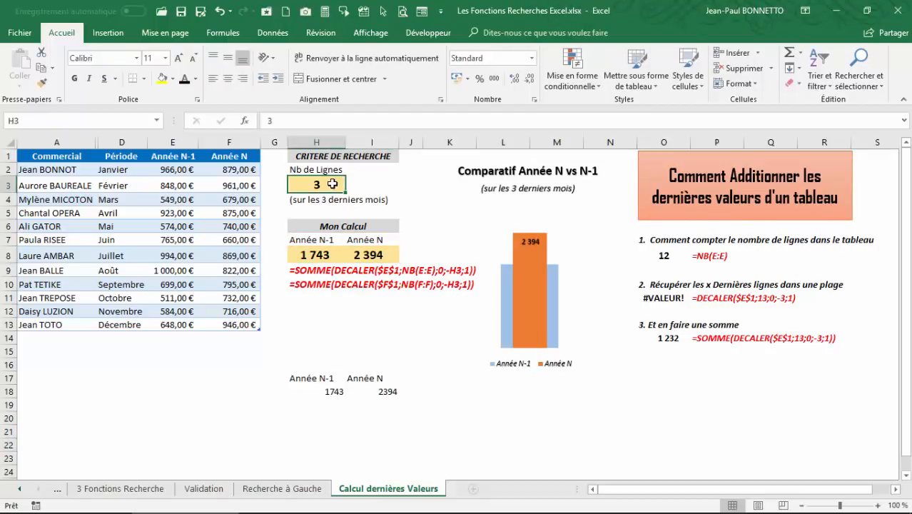
type("4")
key("Return")
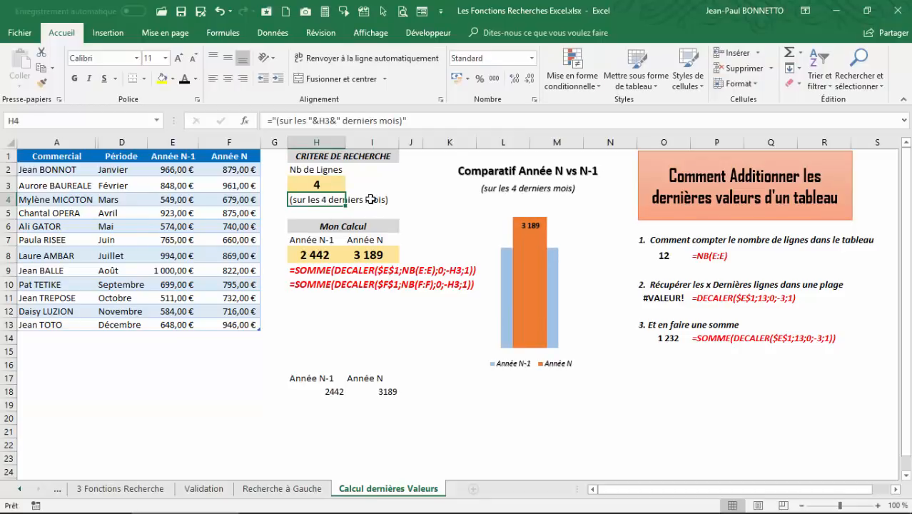
Examine the Année N-1 formula in H8 and the source cells of the chart's Année N and Année N-1 series.
left_click(302, 256)
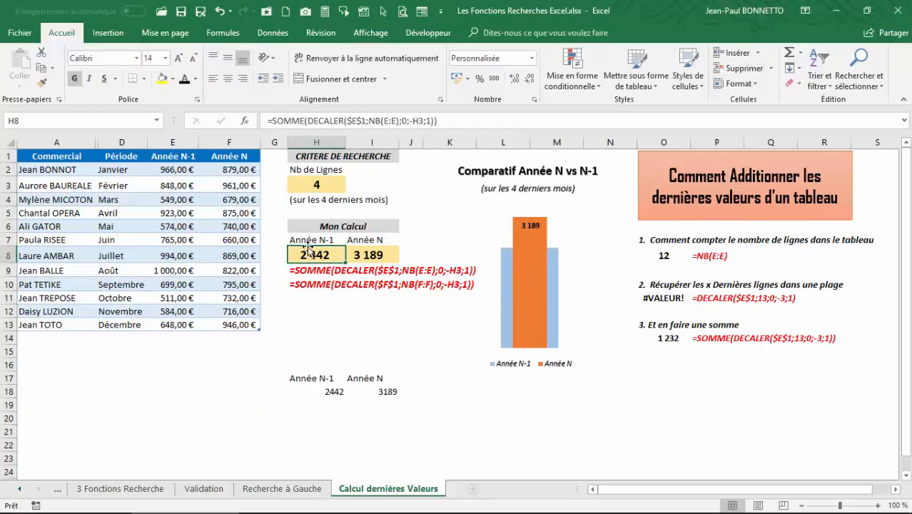
left_click(311, 240)
left_click(535, 262)
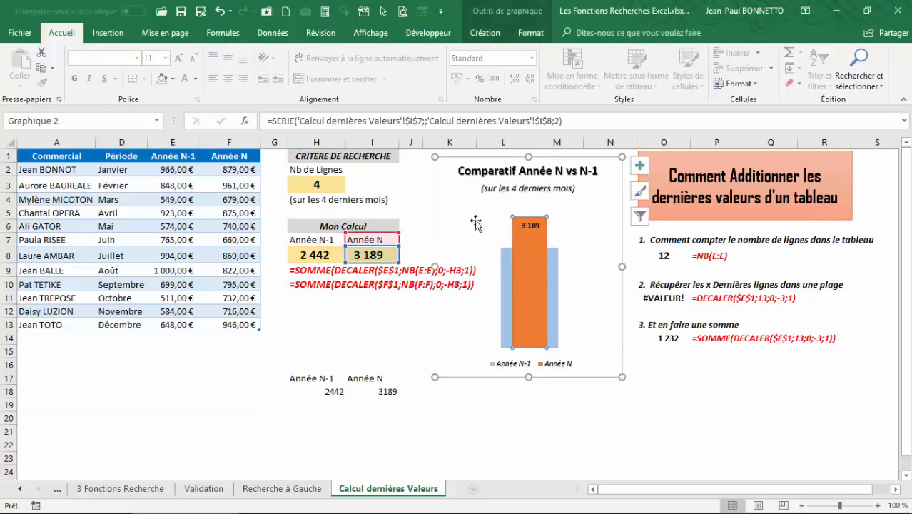
left_click(506, 279)
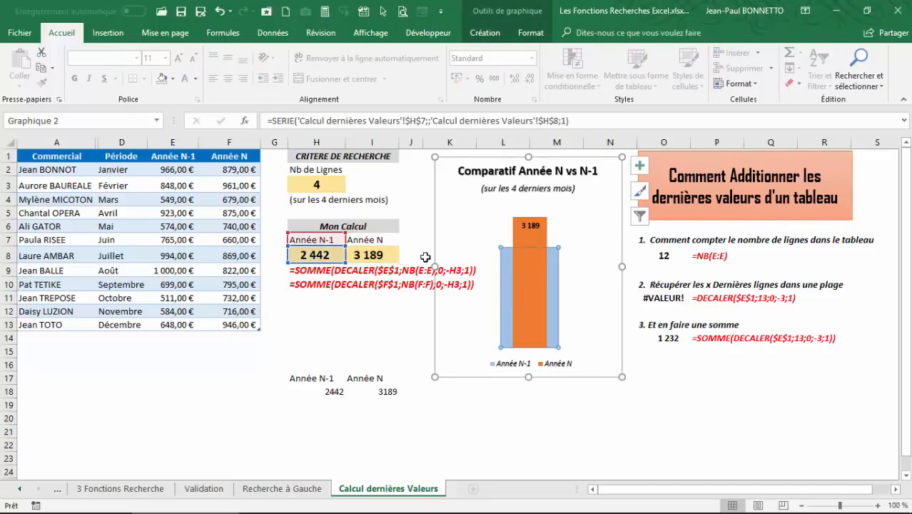
left_click(491, 230)
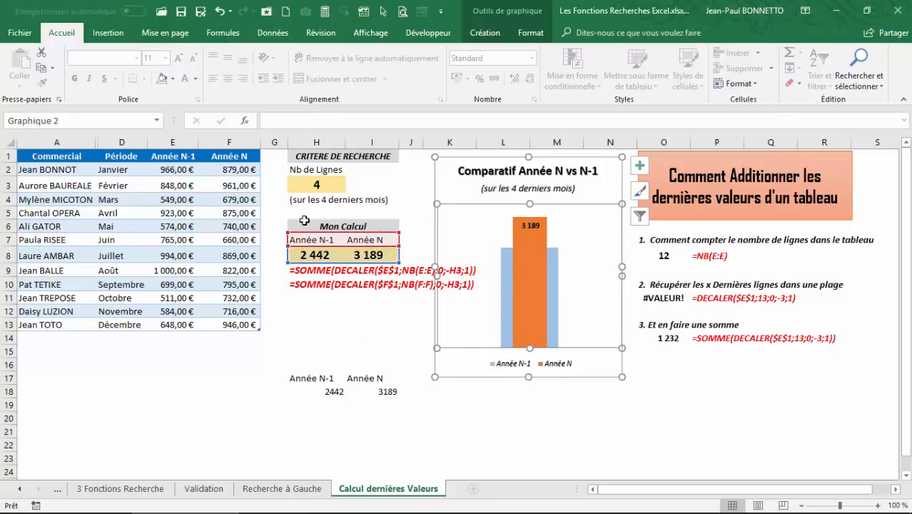
left_click(503, 390)
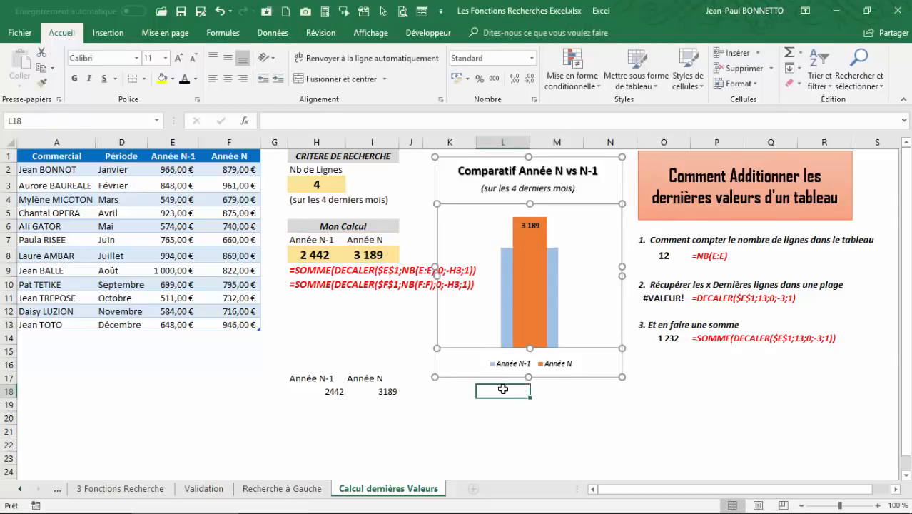
left_click(318, 298)
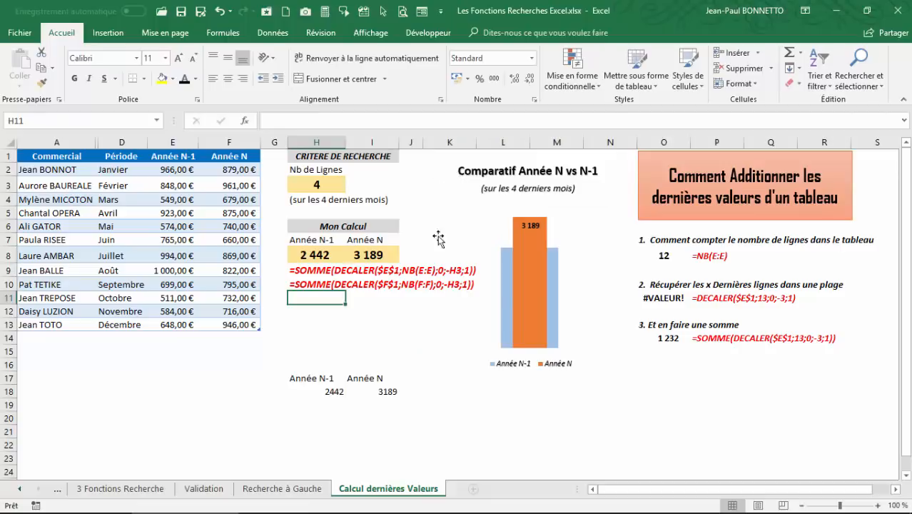
left_click(314, 338)
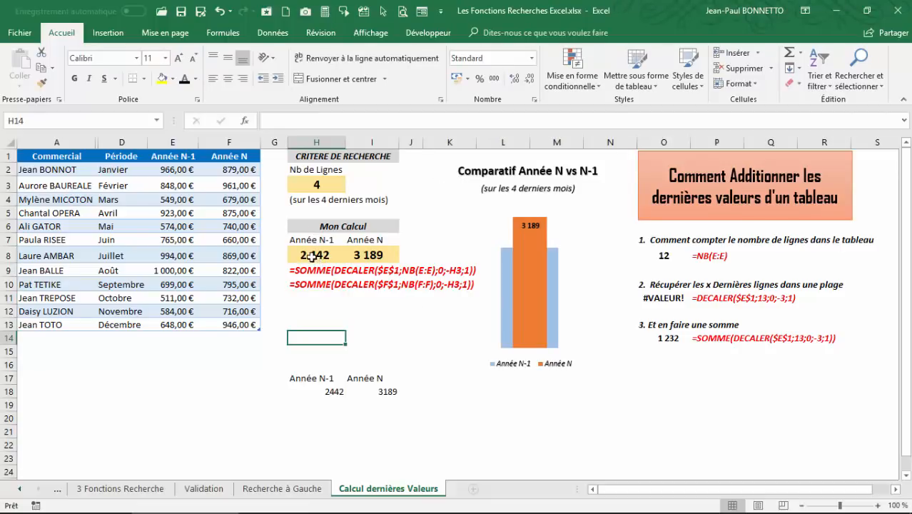
left_click(314, 183)
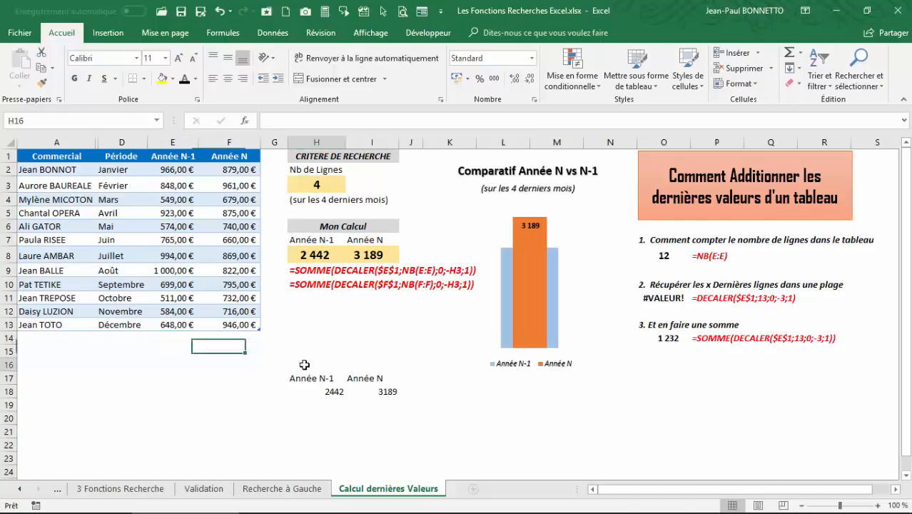
Clear the copied Année N-1 and Année N labels and values from H16:J18 below the calculation block.
left_click_drag(308, 364, 414, 390)
key("Delete")
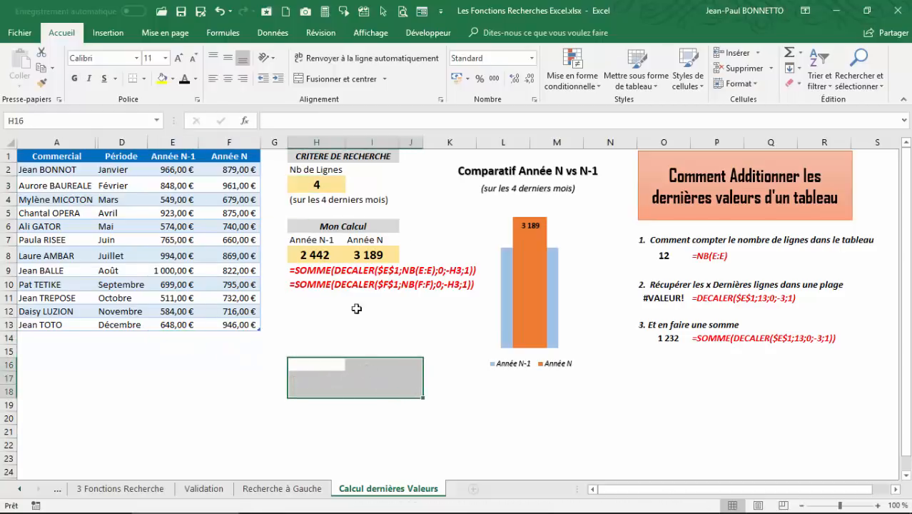
Examine the displayed SOMME and DECALER formula texts in H9 and H10 against the Année N-1 calculation in H8.
left_click(314, 270)
left_click(309, 283)
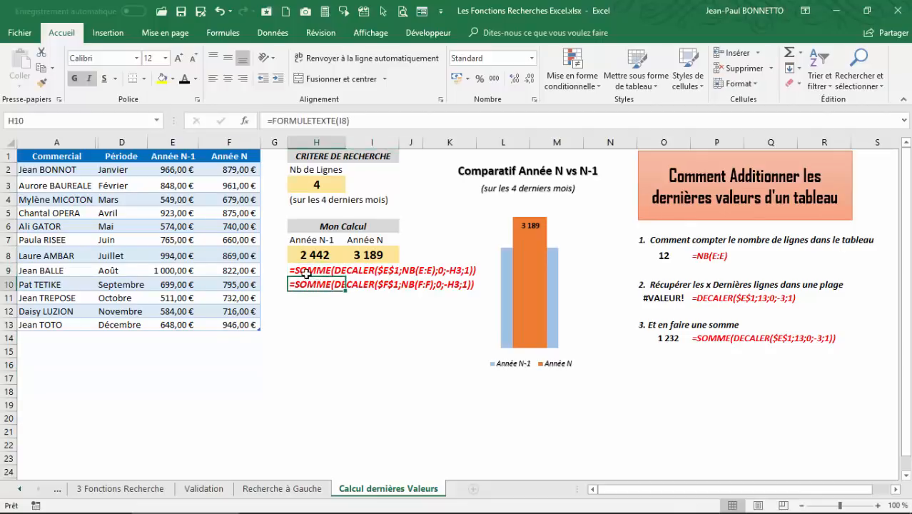
left_click(307, 272)
left_click(308, 256)
left_click(314, 270)
left_click(314, 283)
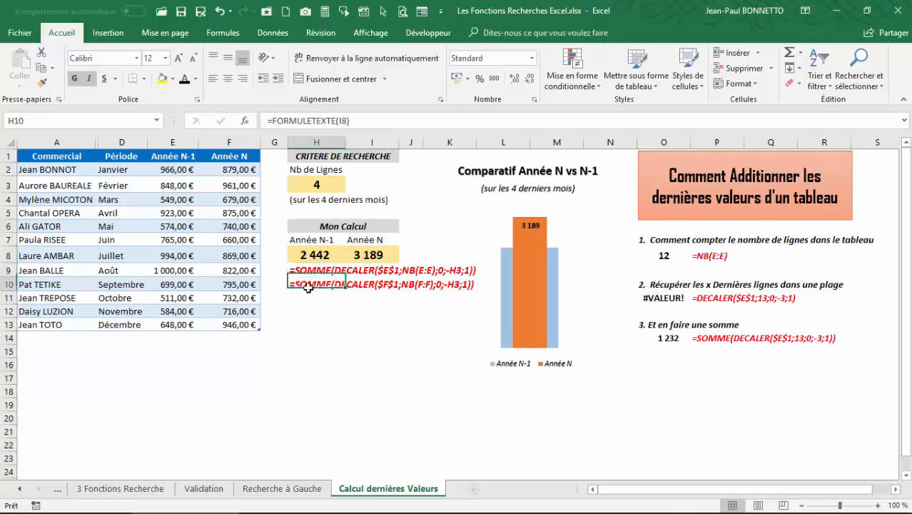
left_click(345, 270)
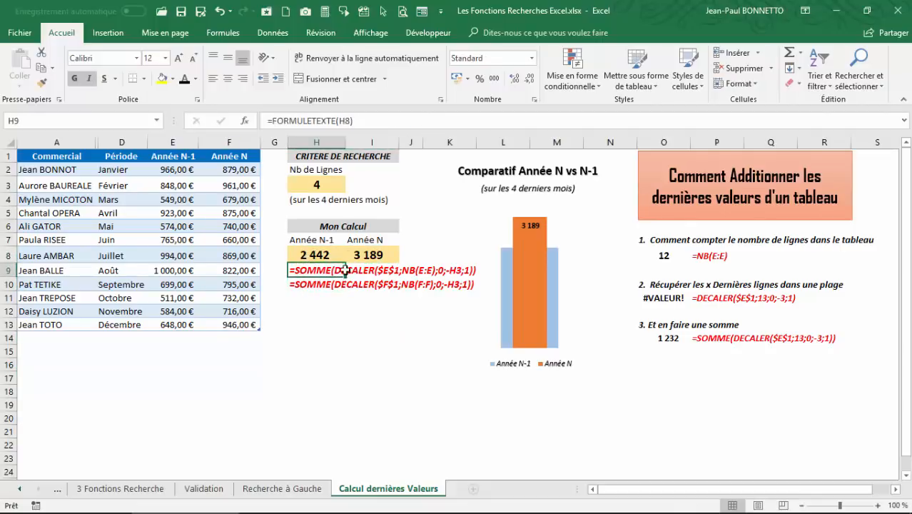
left_click(418, 271)
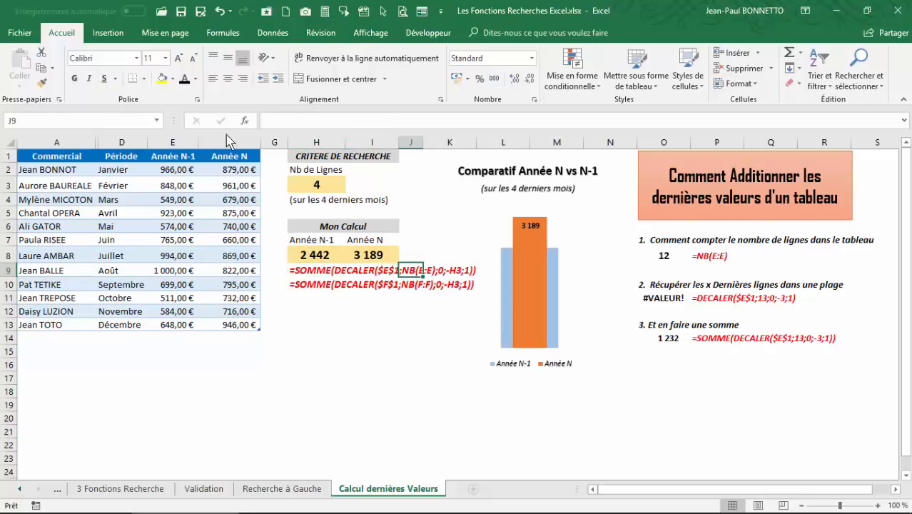
left_click(452, 270)
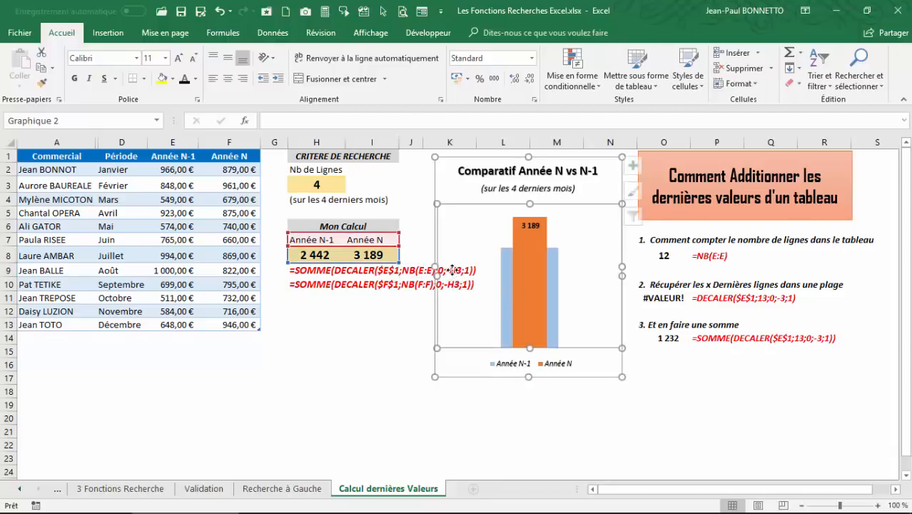
left_click(315, 380)
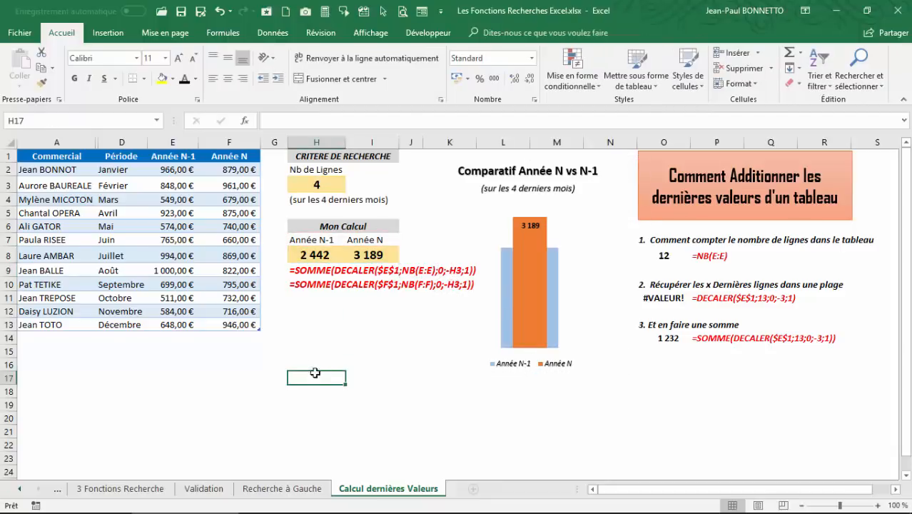
left_click(316, 324)
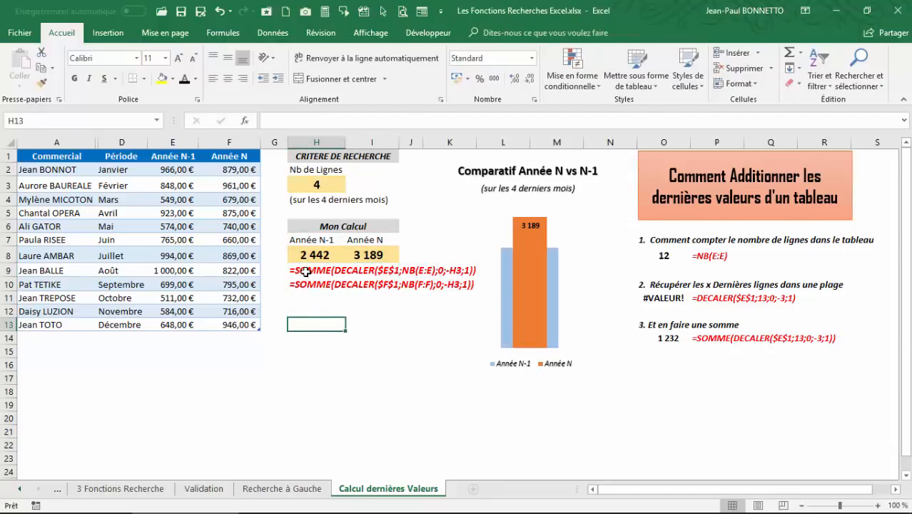
Review the example formulas in P8, P11 and P14, the formula texts in H9:H10, the H8 calculation and the H3 criterion.
left_click(696, 257)
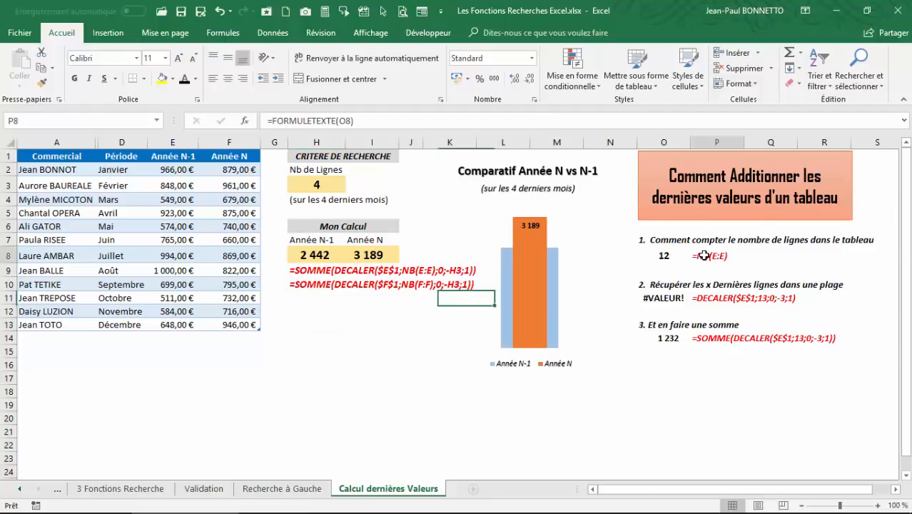
left_click(706, 298)
left_click(721, 334)
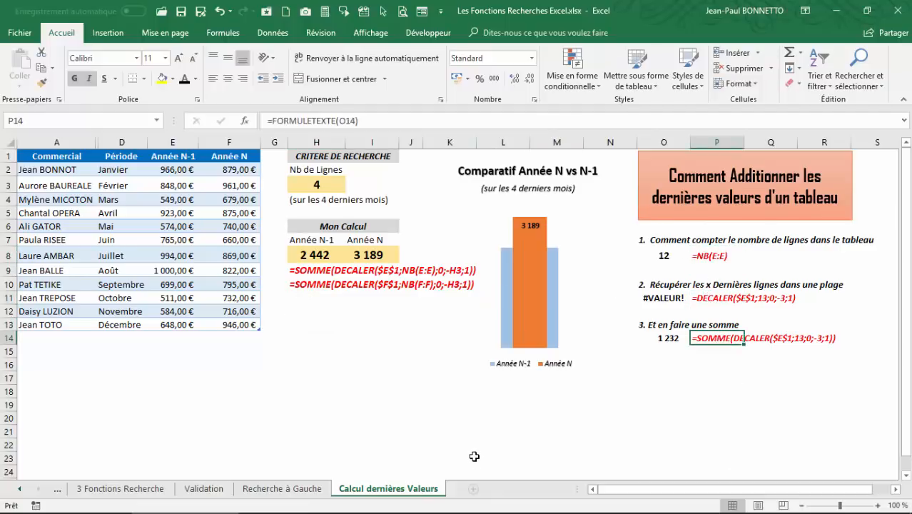
left_click_drag(315, 264, 316, 293)
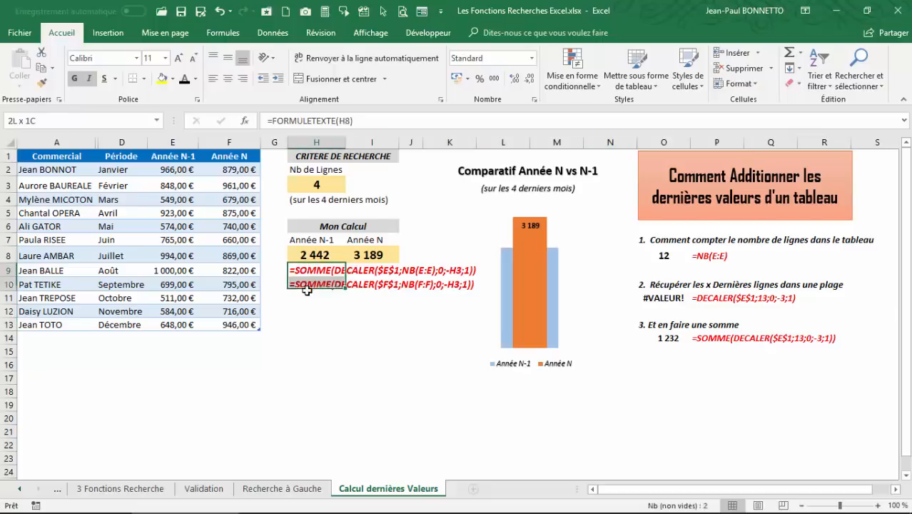
left_click(316, 339)
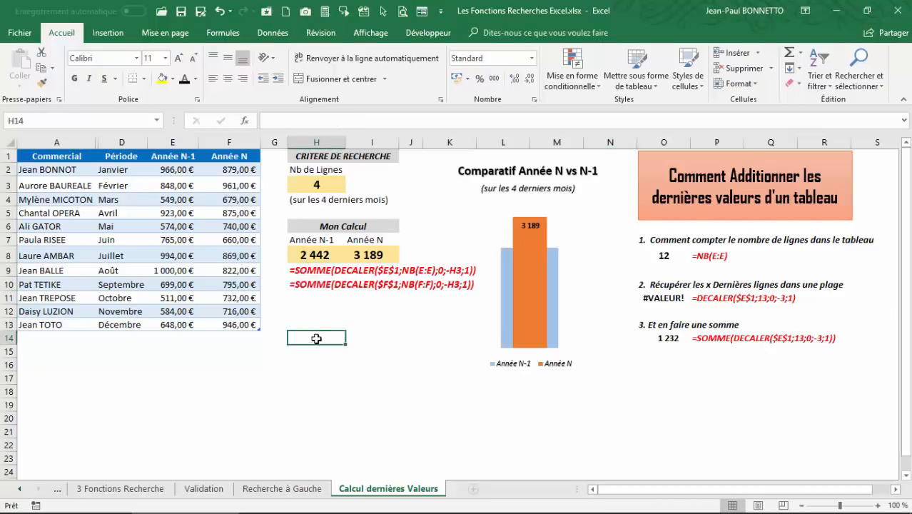
left_click(303, 254)
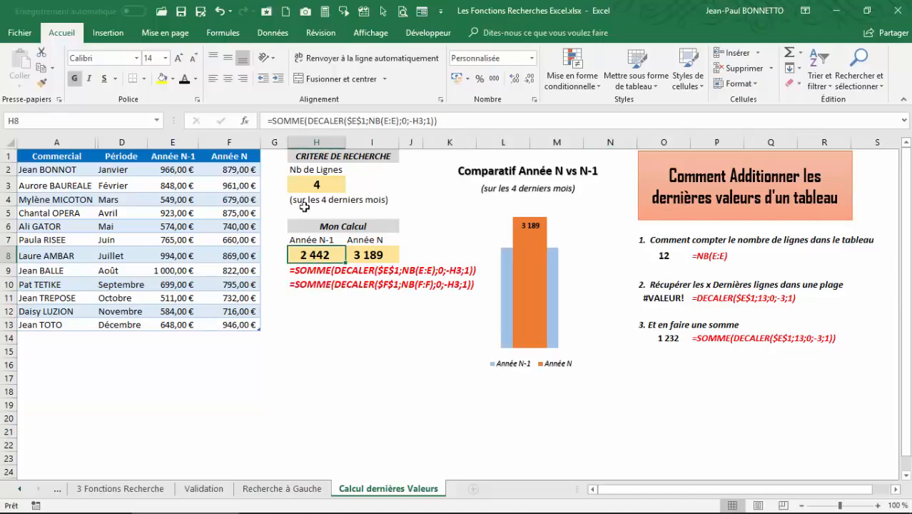
left_click(350, 354)
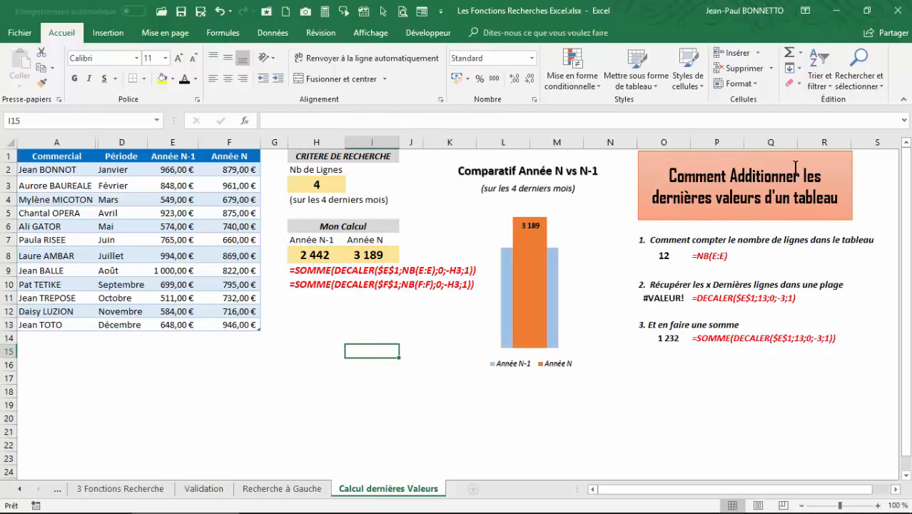
left_click(171, 342)
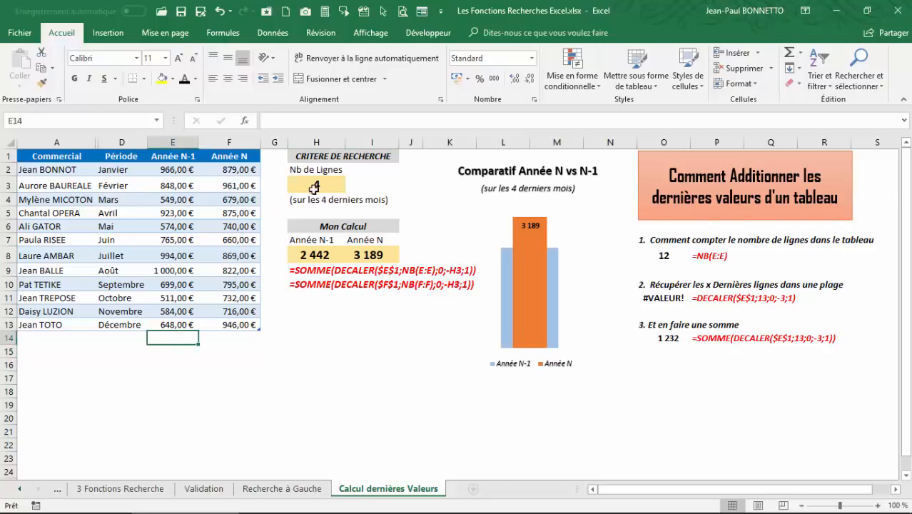
left_click(312, 188)
left_click(311, 354)
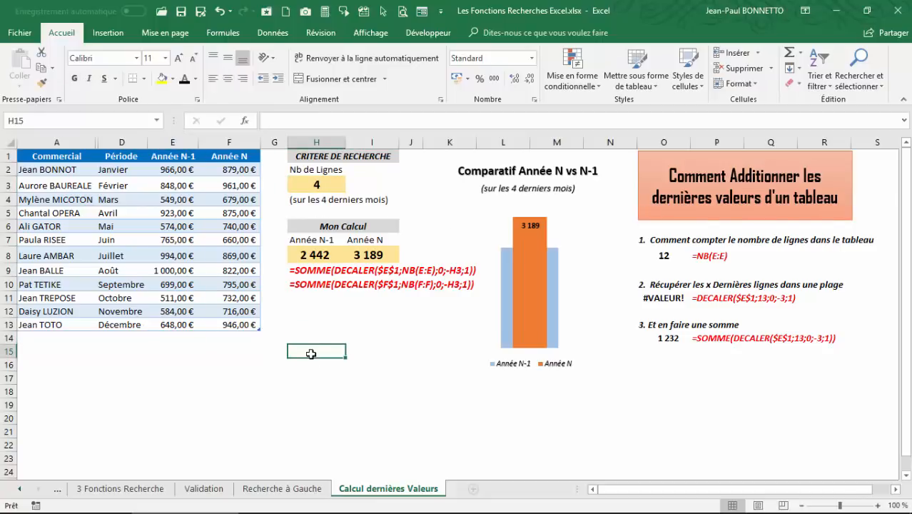